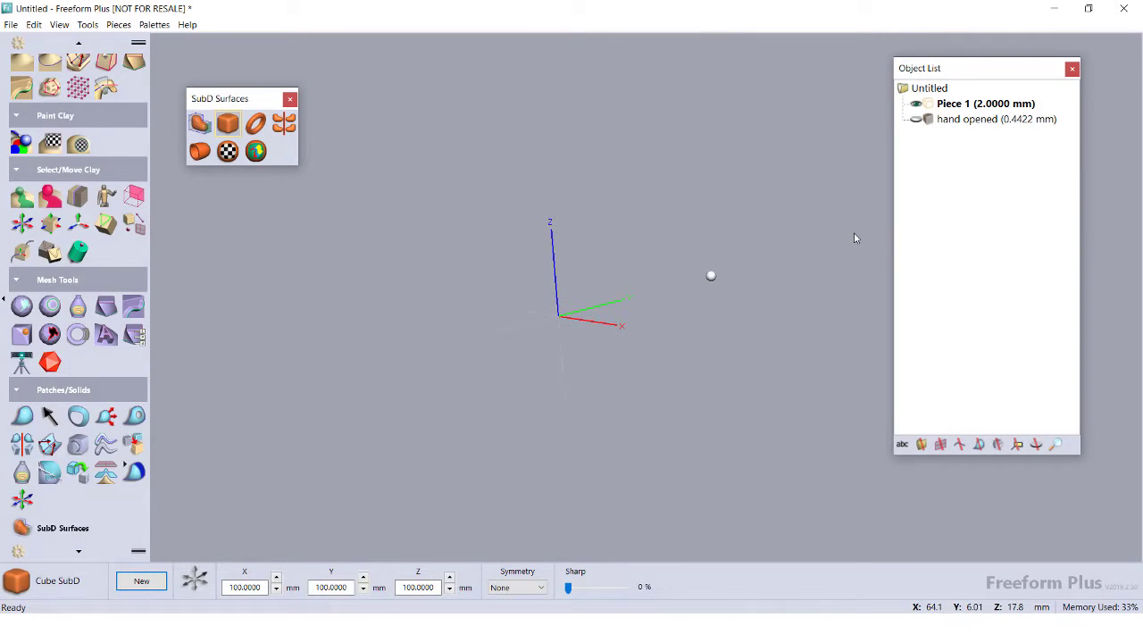
# - Create a new SubD cube measuring 100 mm on X, Y and Z with symmetry set to None
pyautogui.press('space')
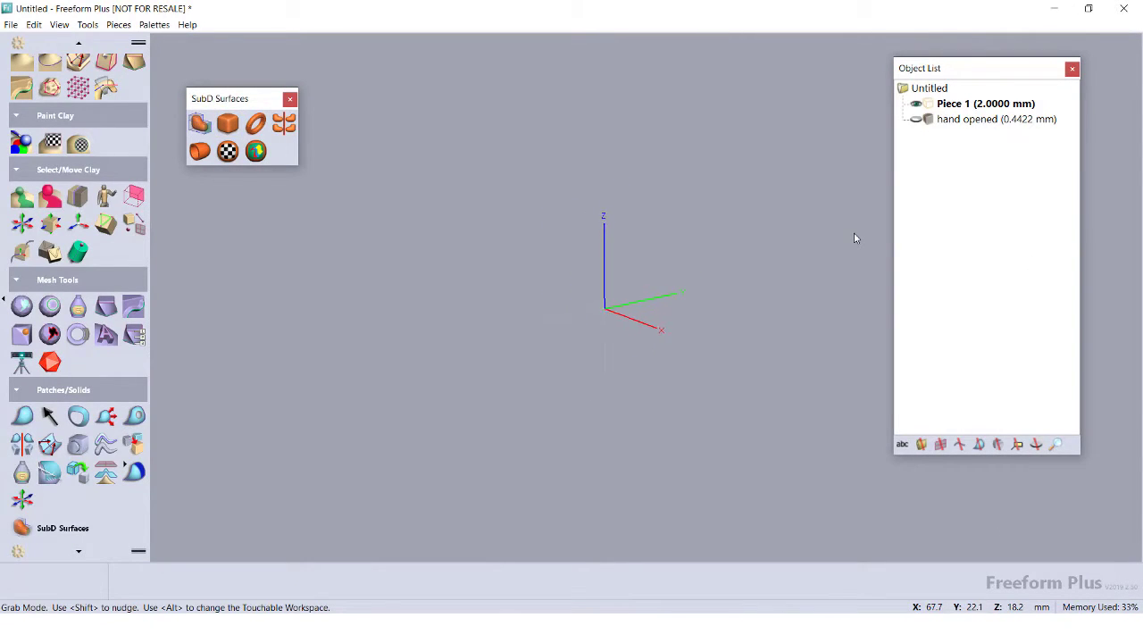
pyautogui.press('space')
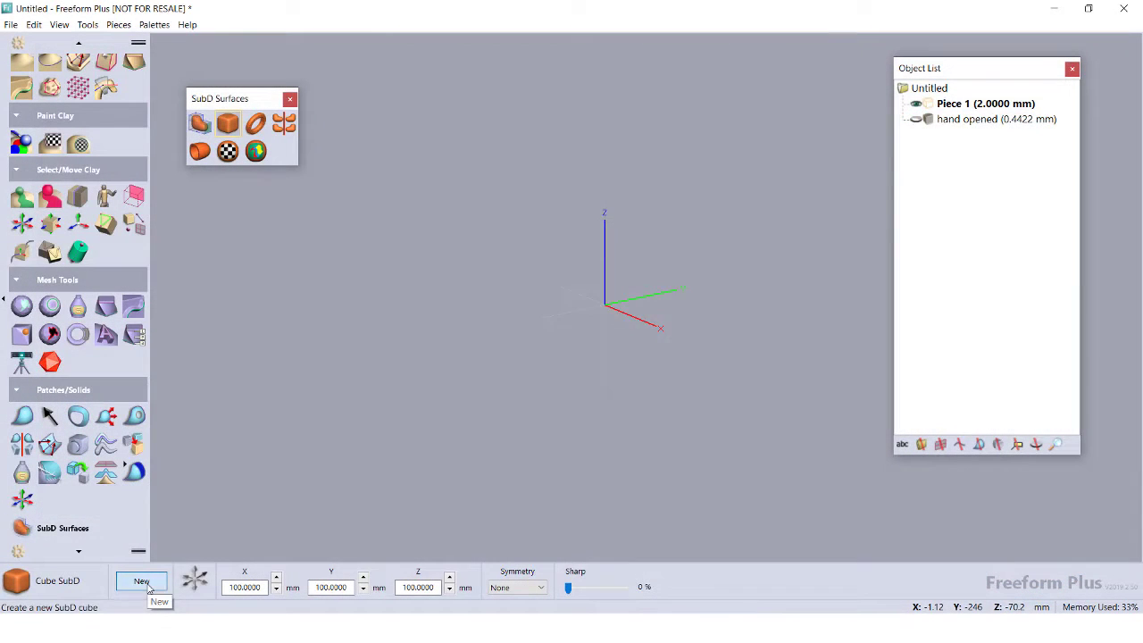
pyautogui.click(150, 584)
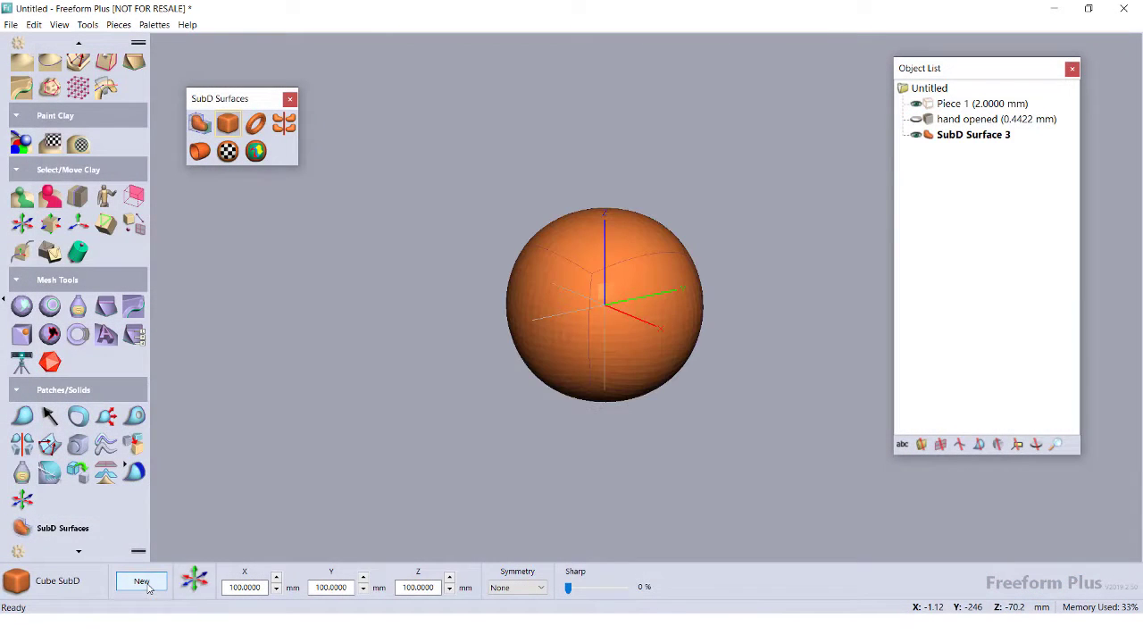
pyautogui.press('space')
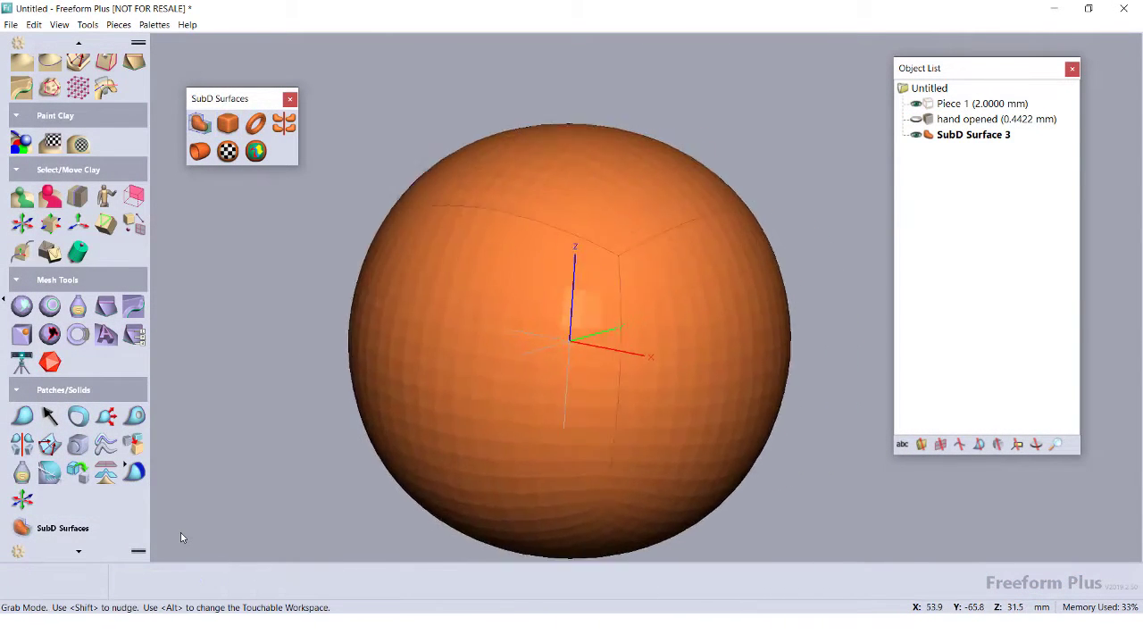
pyautogui.press('space')
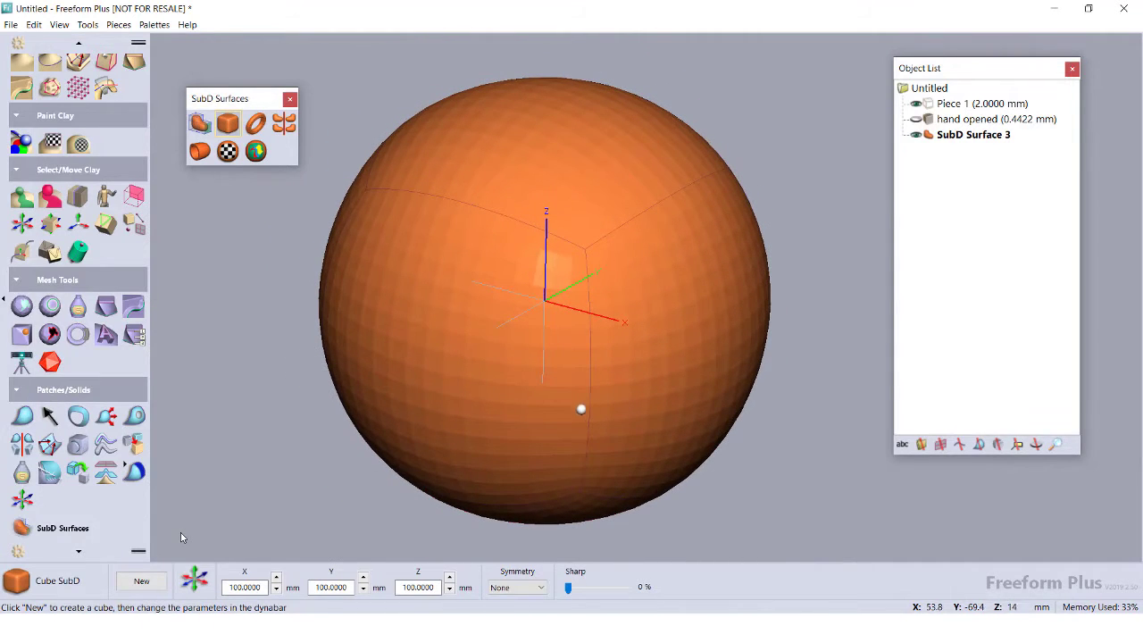
pyautogui.moveTo(569, 587)
pyautogui.mouseDown()
pyautogui.moveTo(611, 591)
pyautogui.moveTo(564, 589)
pyautogui.mouseUp()
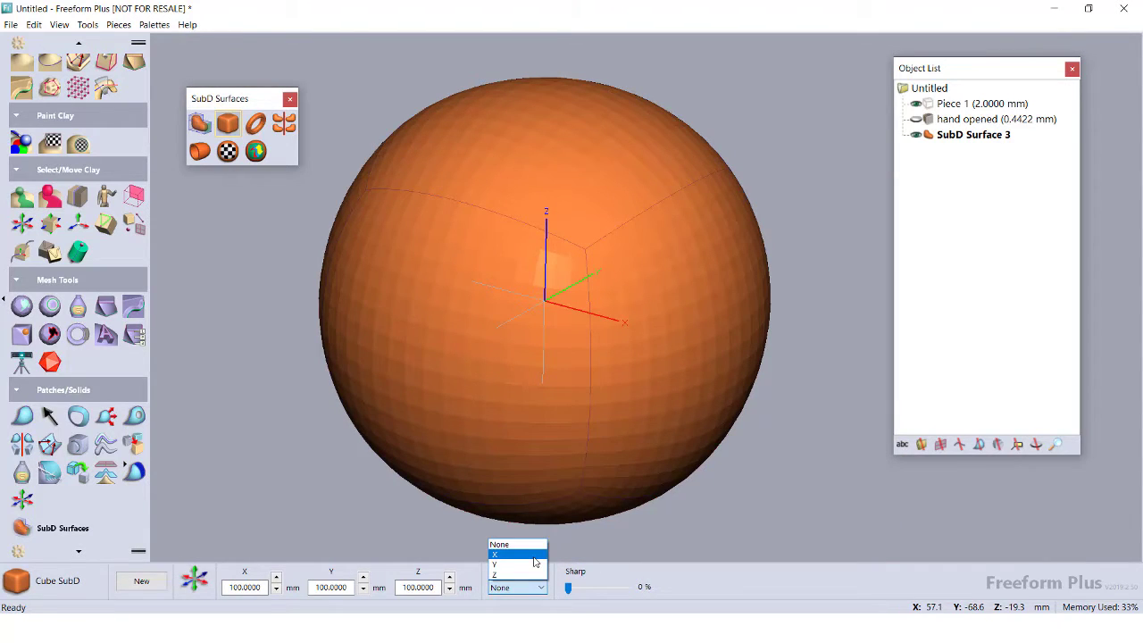
pyautogui.click(562, 555)
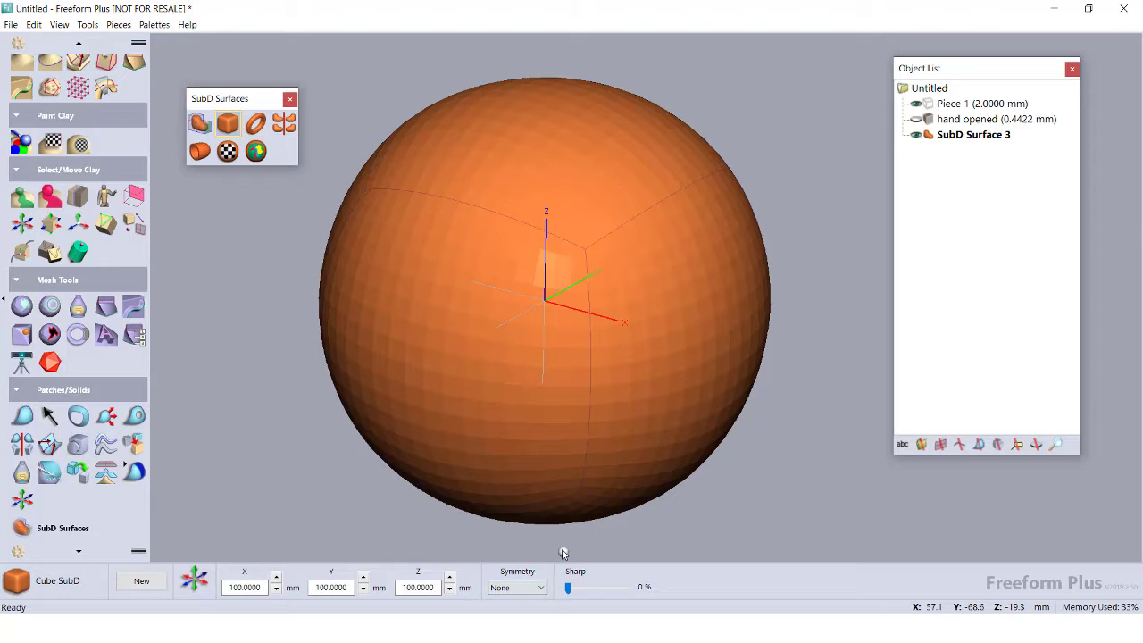
pyautogui.scroll(-4, 562, 554)
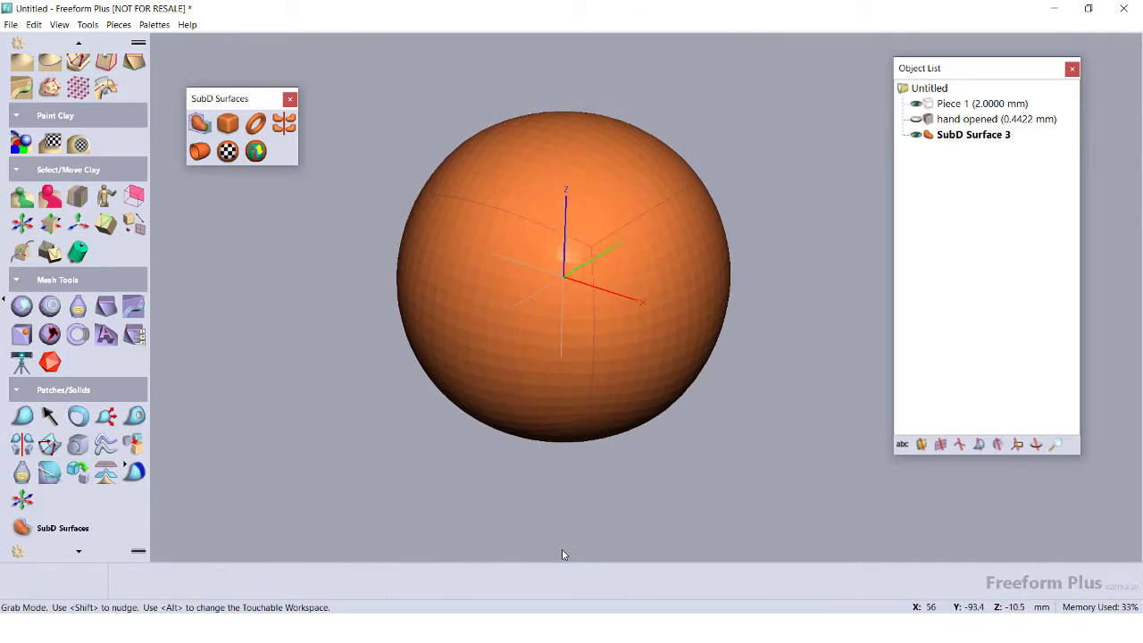
# - Start the Edit SubD tool on the new surface, test-select its front face and clear the selection
pyautogui.click(203, 122)
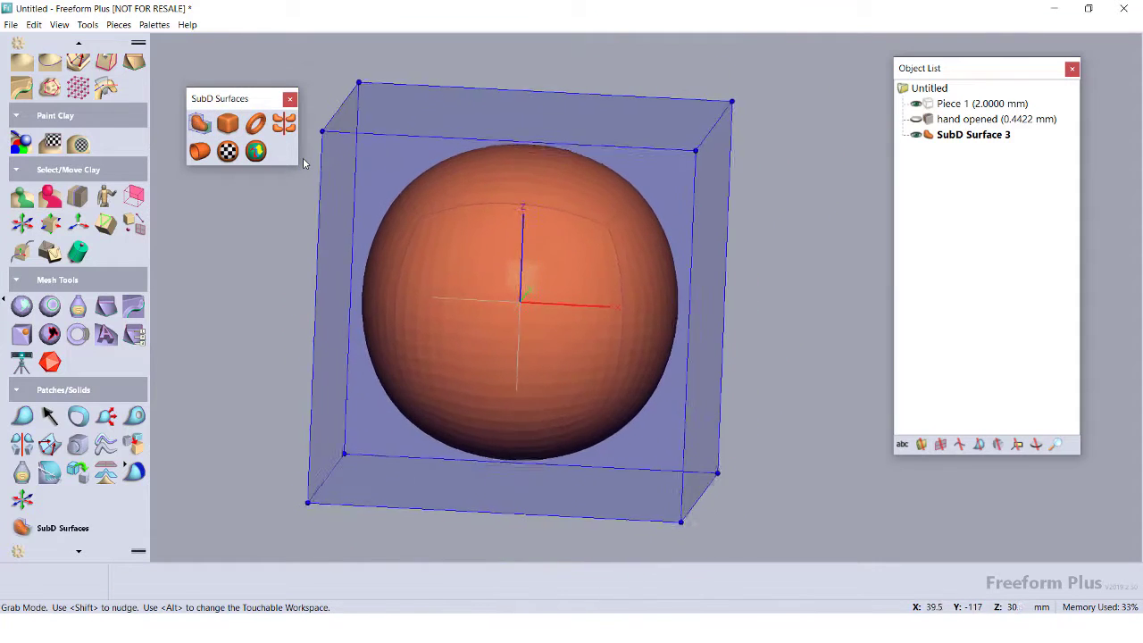
pyautogui.click(472, 241)
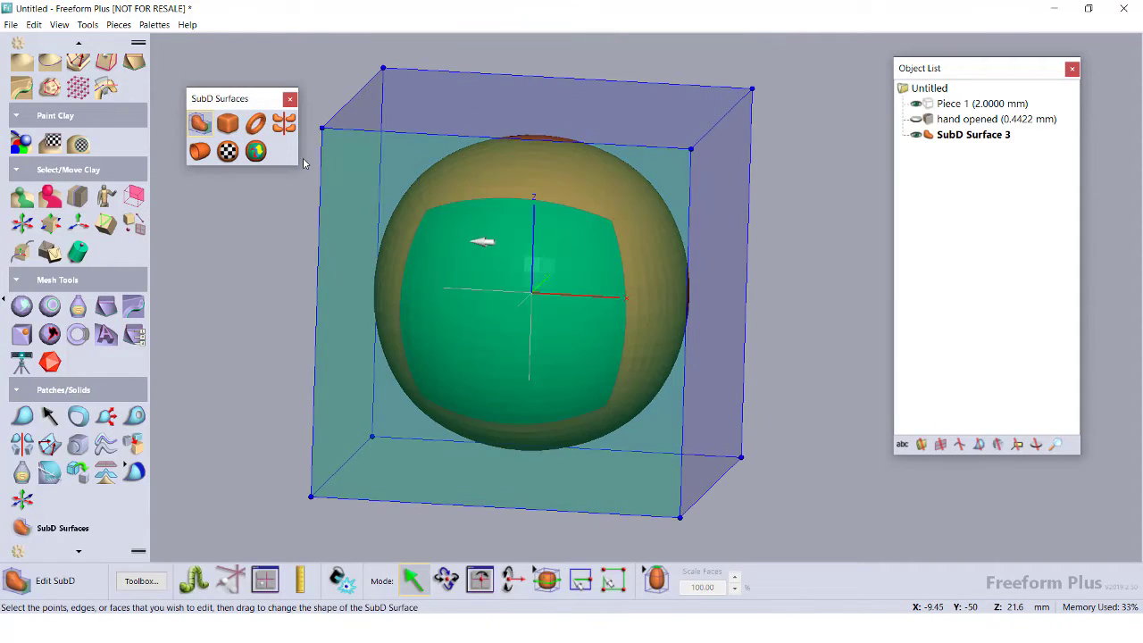
pyautogui.press('Escape')
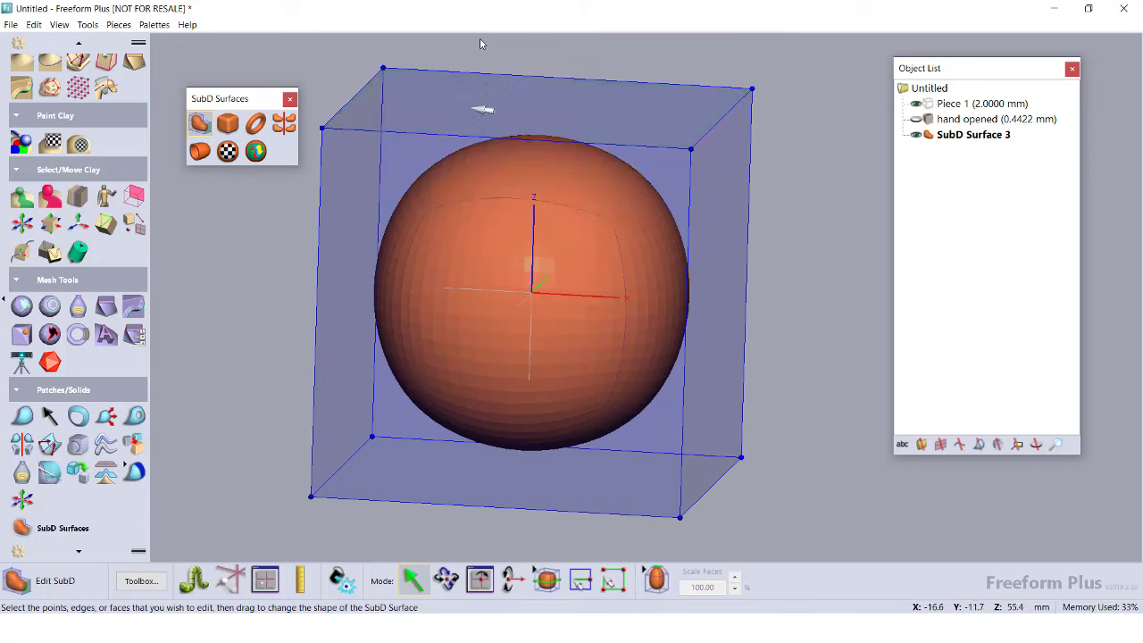
# - Try distorting the cage by moving its side and an upper corner point, and undo the moves
pyautogui.moveTo(730, 232)
pyautogui.mouseDown()
pyautogui.moveTo(870, 240)
pyautogui.moveTo(538, 216)
pyautogui.moveTo(765, 235)
pyautogui.moveTo(718, 239)
pyautogui.mouseUp()
pyautogui.moveTo(694, 135); pyautogui.dragTo(551, 222)
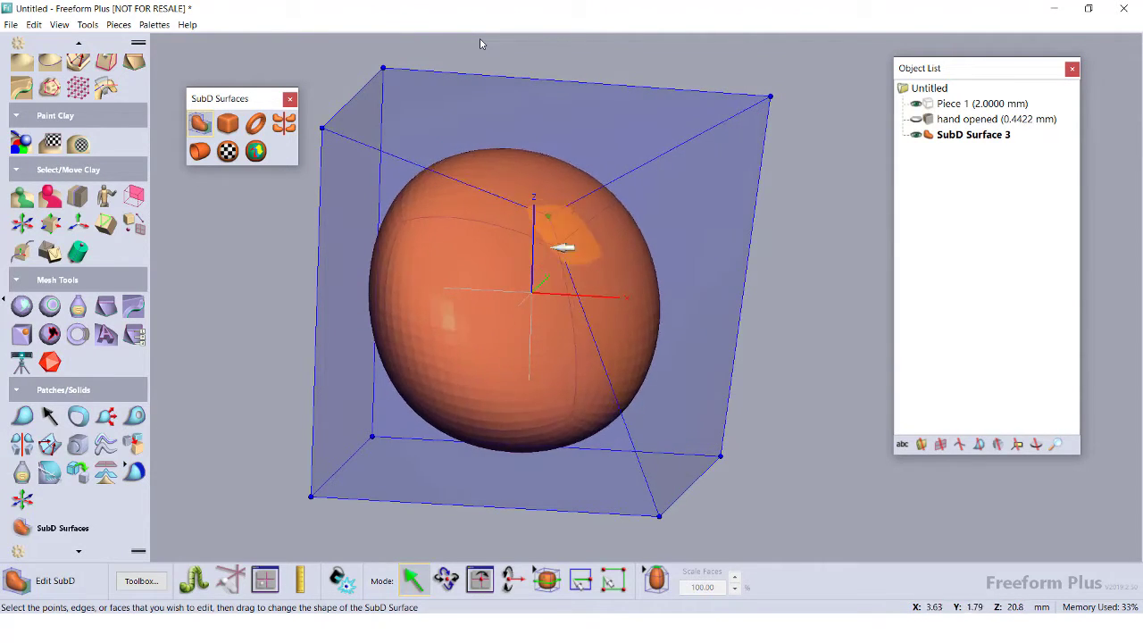
pyautogui.moveTo(556, 268)
pyautogui.mouseDown(button='middle')
pyautogui.moveTo(625, 263)
pyautogui.moveTo(616, 330)
pyautogui.moveTo(550, 272)
pyautogui.mouseUp(button='middle')
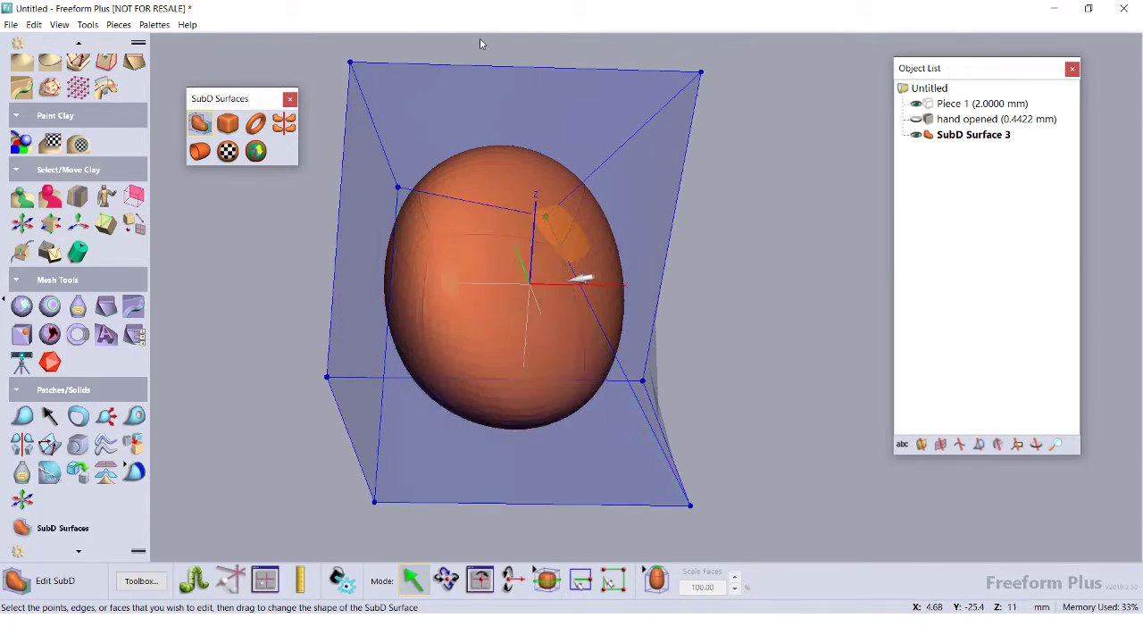
pyautogui.hotkey('ctrl', 'z')
pyautogui.moveTo(729, 279); pyautogui.dragTo(589, 334, button='middle')
pyautogui.hotkey('ctrl', 'z')
pyautogui.moveTo(393, 130); pyautogui.dragTo(470, 380, button='middle')
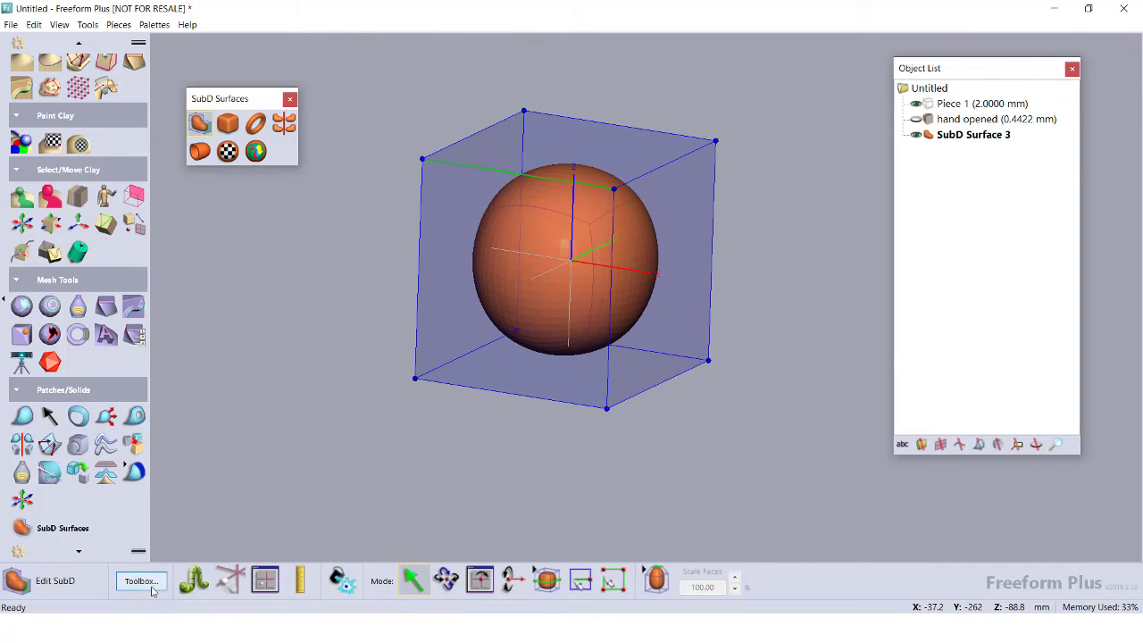
# - Add a planar symmetry to the cage from the editing toolbox, test an edge move, undo it and switch the symmetry off
pyautogui.click(141, 580)
pyautogui.click(321, 375)
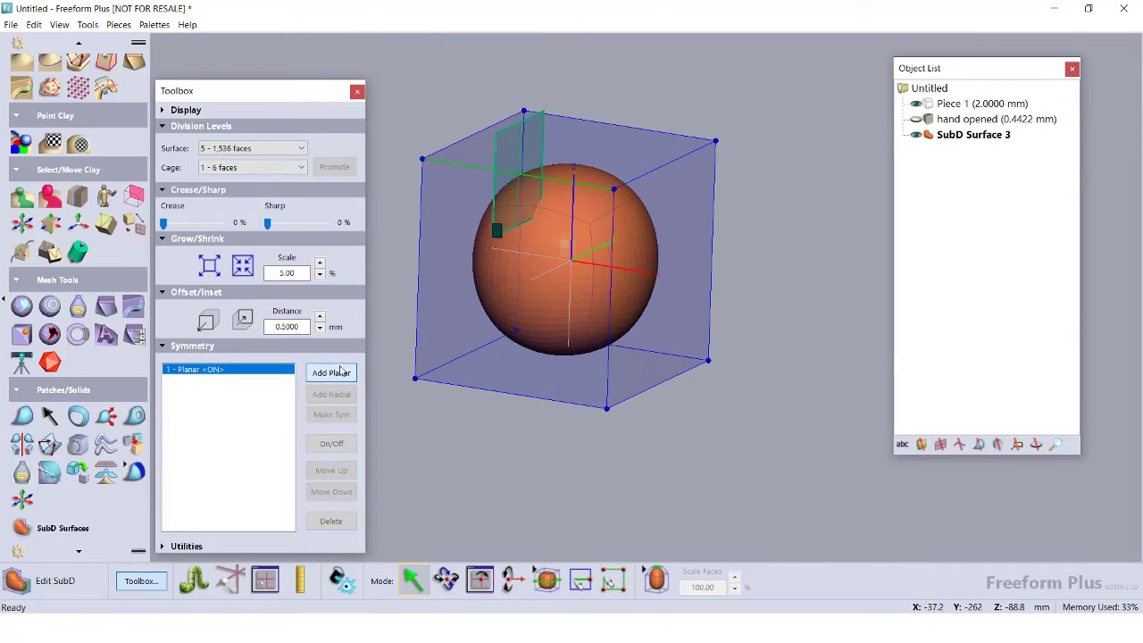
pyautogui.moveTo(665, 165); pyautogui.dragTo(649, 191)
pyautogui.hotkey('ctrl', 'z')
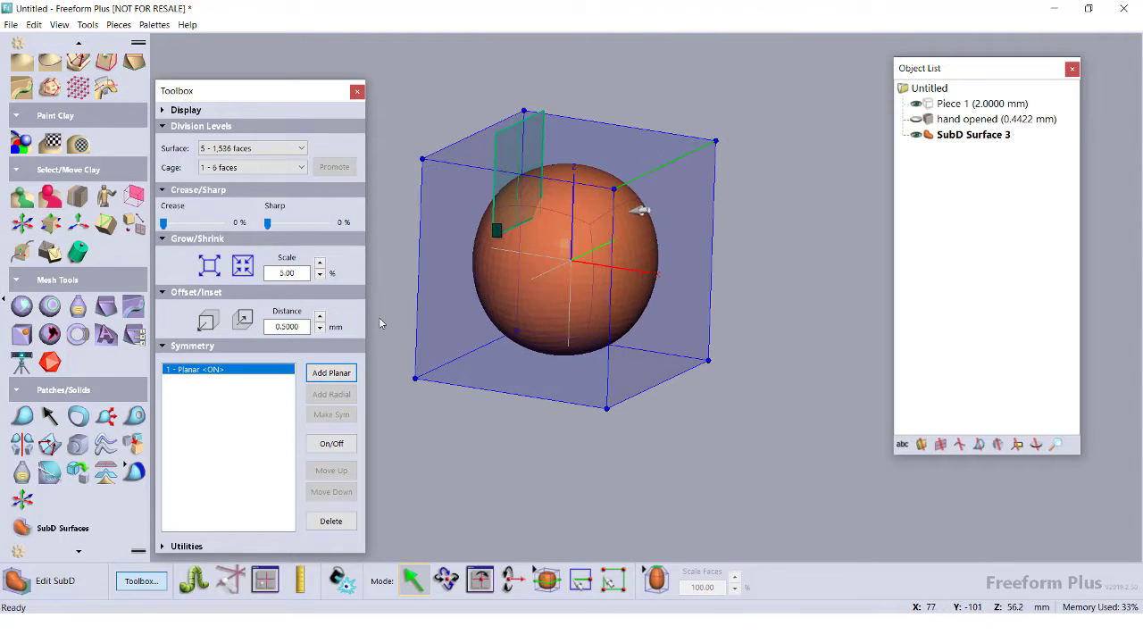
pyautogui.click(337, 445)
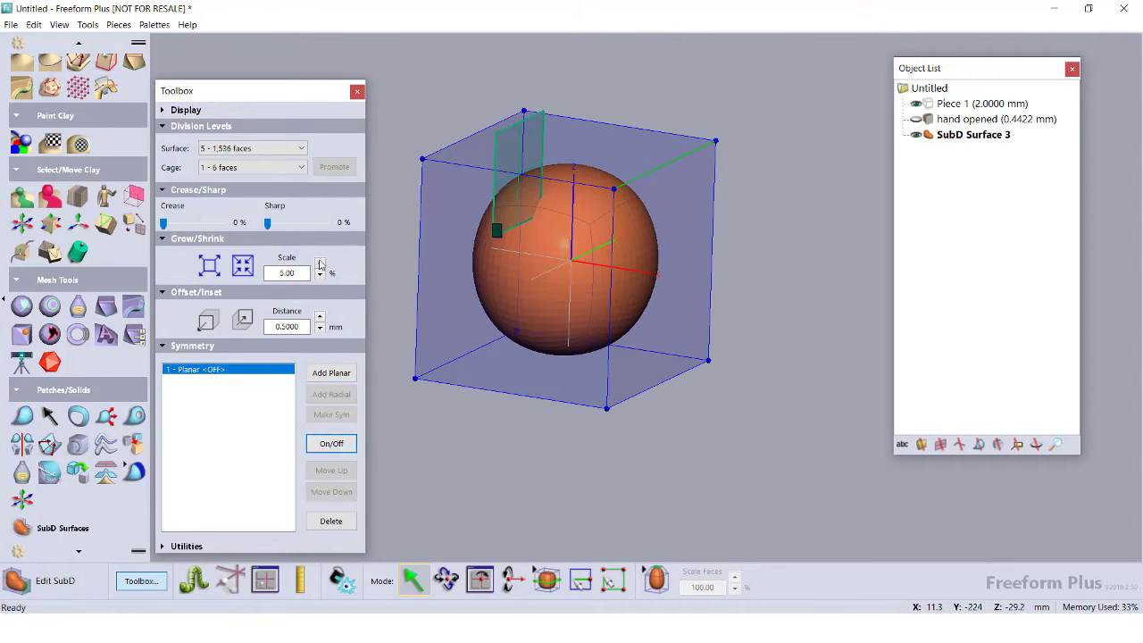
# - Set the surface division level to 6 - 6,144 faces and inspect the smoother surface up close
pyautogui.click(267, 148)
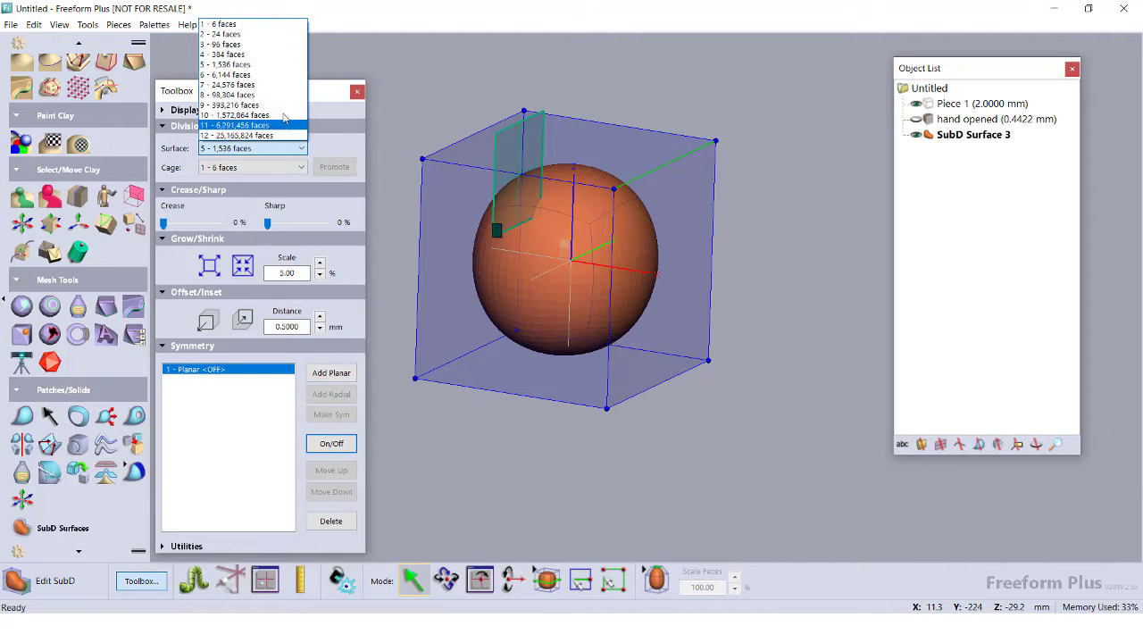
pyautogui.click(274, 76)
pyautogui.moveTo(518, 248); pyautogui.dragTo(687, 357, button='middle')
pyautogui.moveTo(683, 178); pyautogui.dragTo(285, 315, button='middle')
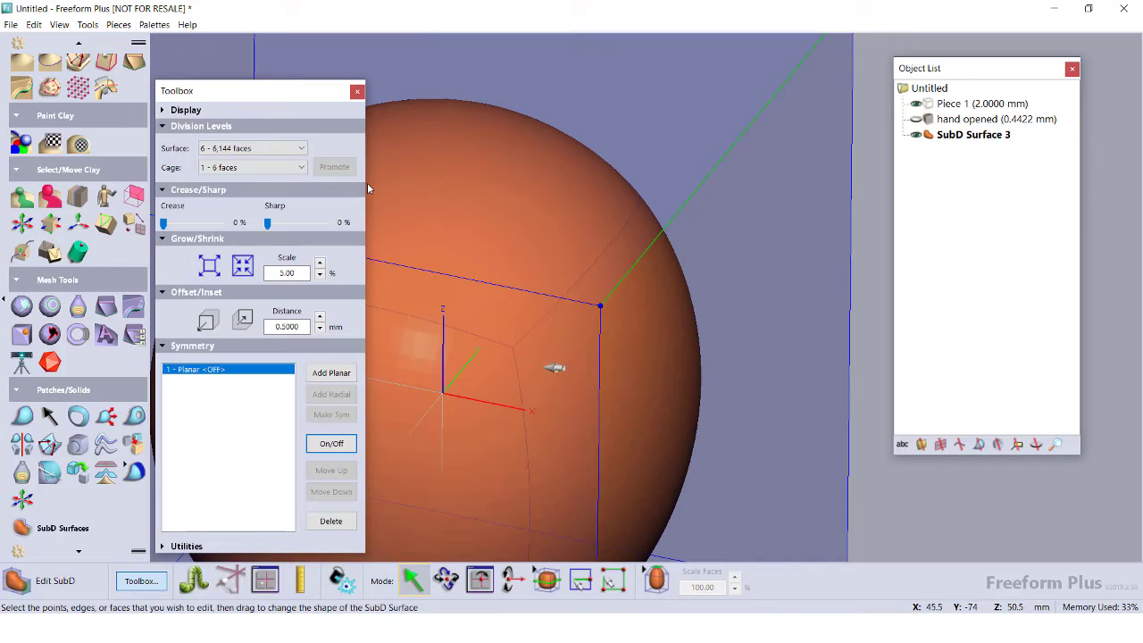
# - Set the surface division level to 4 - 384 faces and the cage level to 2 - 24 faces
pyautogui.click(236, 153)
pyautogui.click(250, 55)
pyautogui.moveTo(407, 166); pyautogui.dragTo(359, 286, button='middle')
pyautogui.click(276, 148)
pyautogui.click(279, 140)
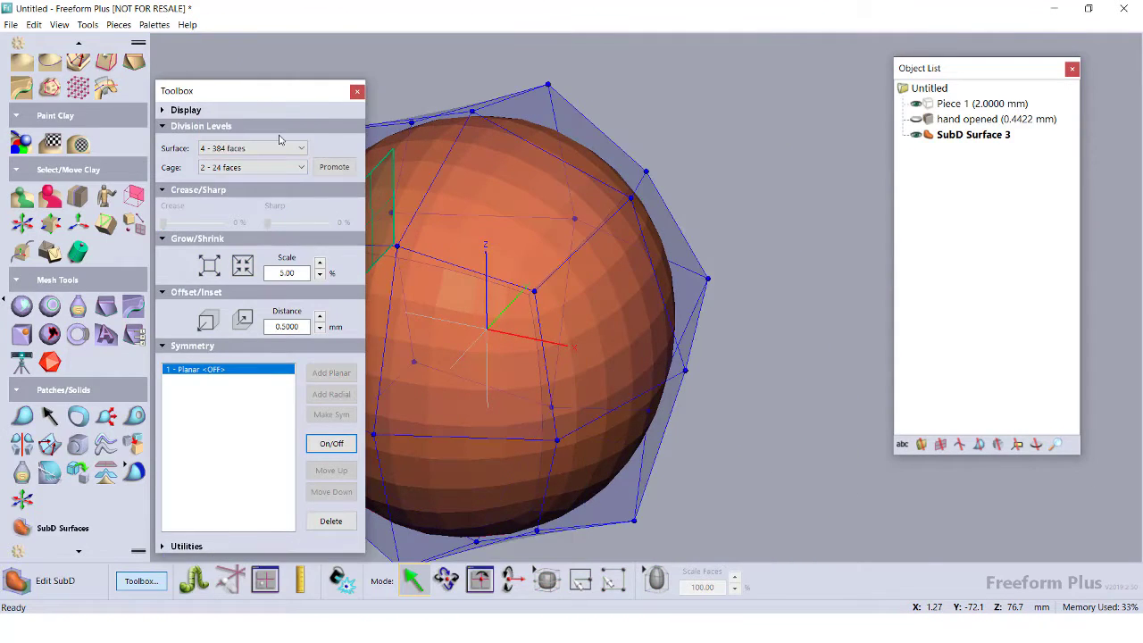
pyautogui.moveTo(597, 198); pyautogui.dragTo(723, 131, button='middle')
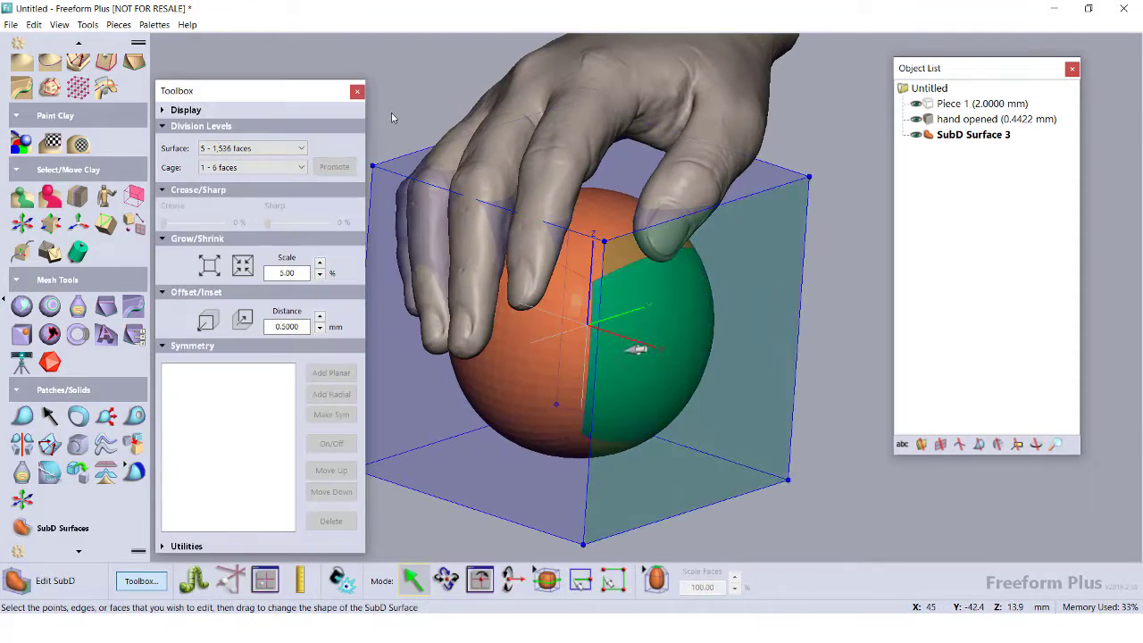
# - Move the cage's X-side face outward and adjust its top face to fit the form beneath the hand model
pyautogui.moveTo(637, 349); pyautogui.dragTo(691, 360)
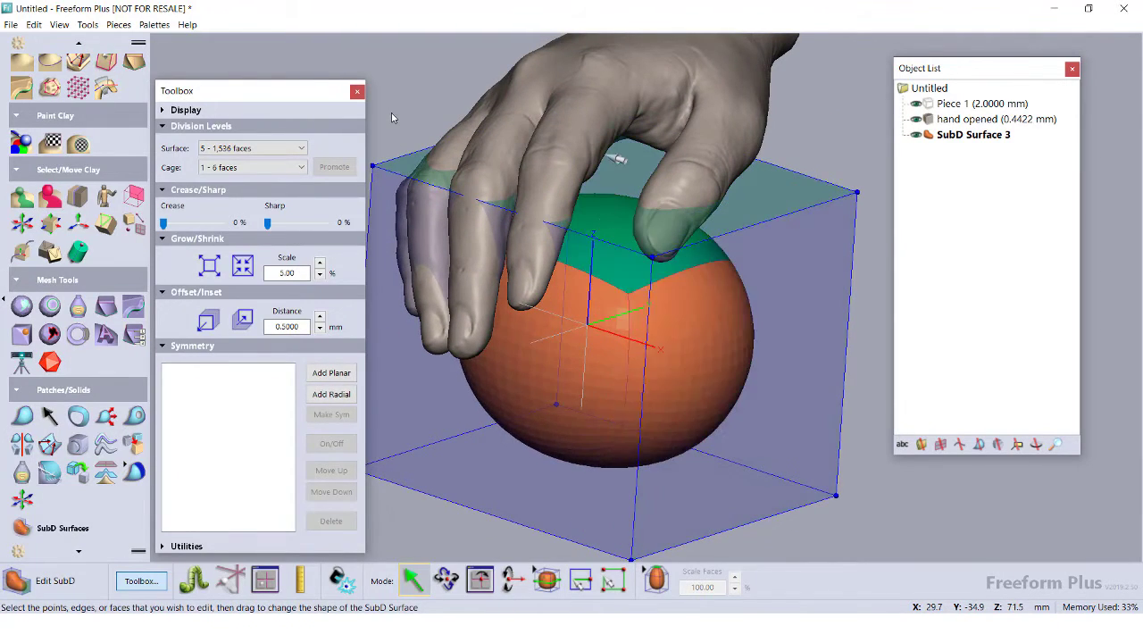
pyautogui.moveTo(616, 225); pyautogui.dragTo(615, 178)
pyautogui.moveTo(615, 179); pyautogui.dragTo(482, 148, button='middle')
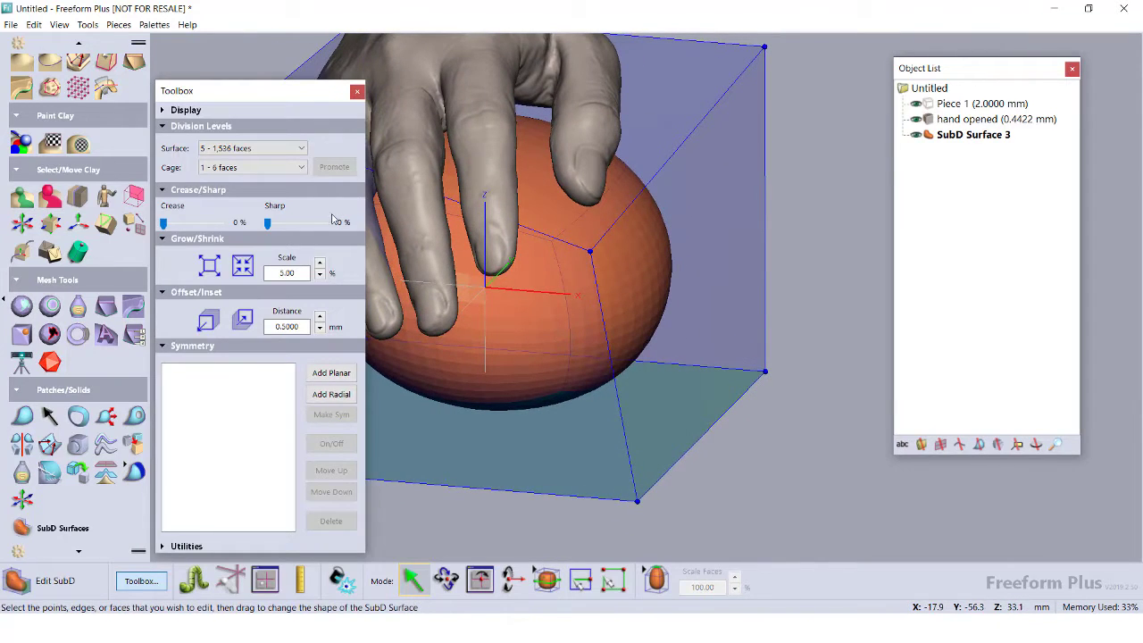
# - Add an edge loop around the cage near its base and adjust the loop's height to shape the lower part
pyautogui.click(547, 580)
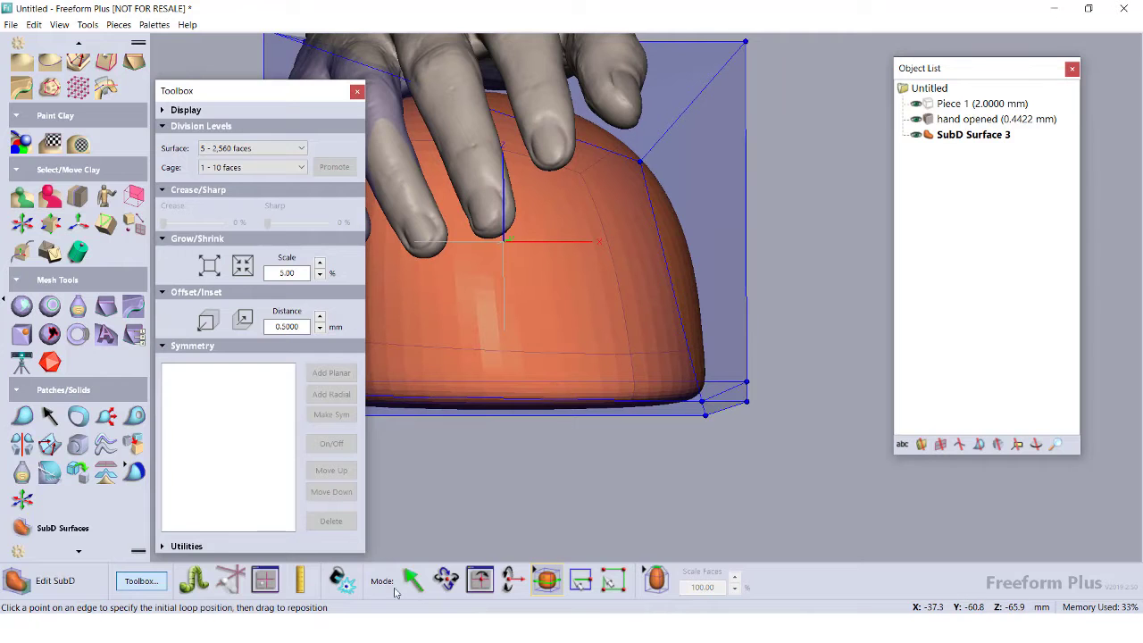
pyautogui.click(422, 585)
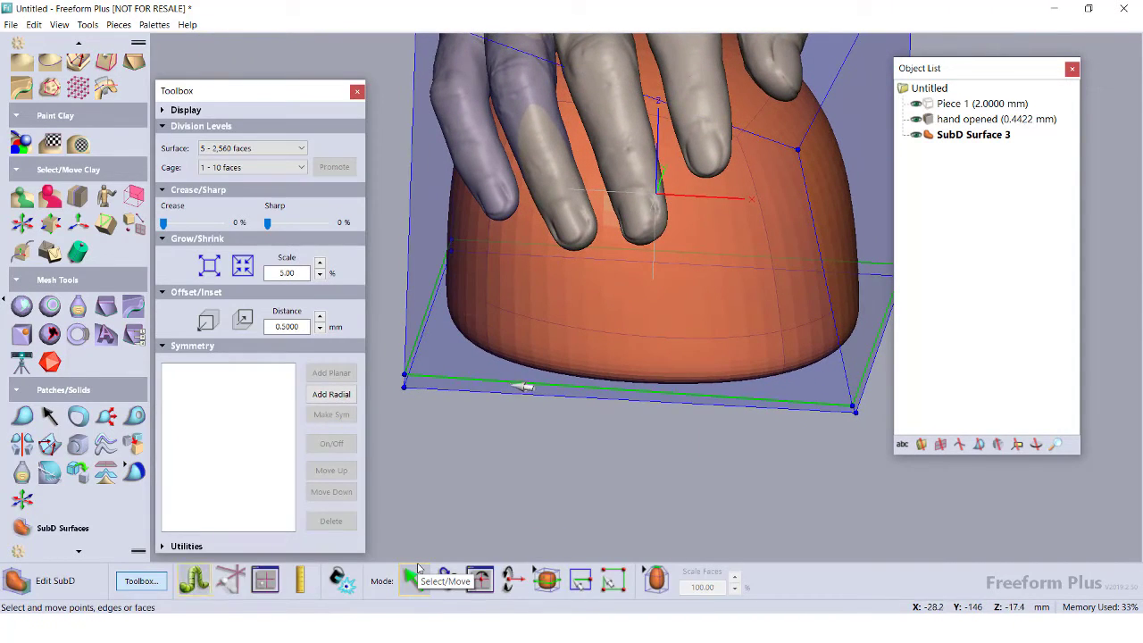
pyautogui.moveTo(512, 386); pyautogui.dragTo(535, 295)
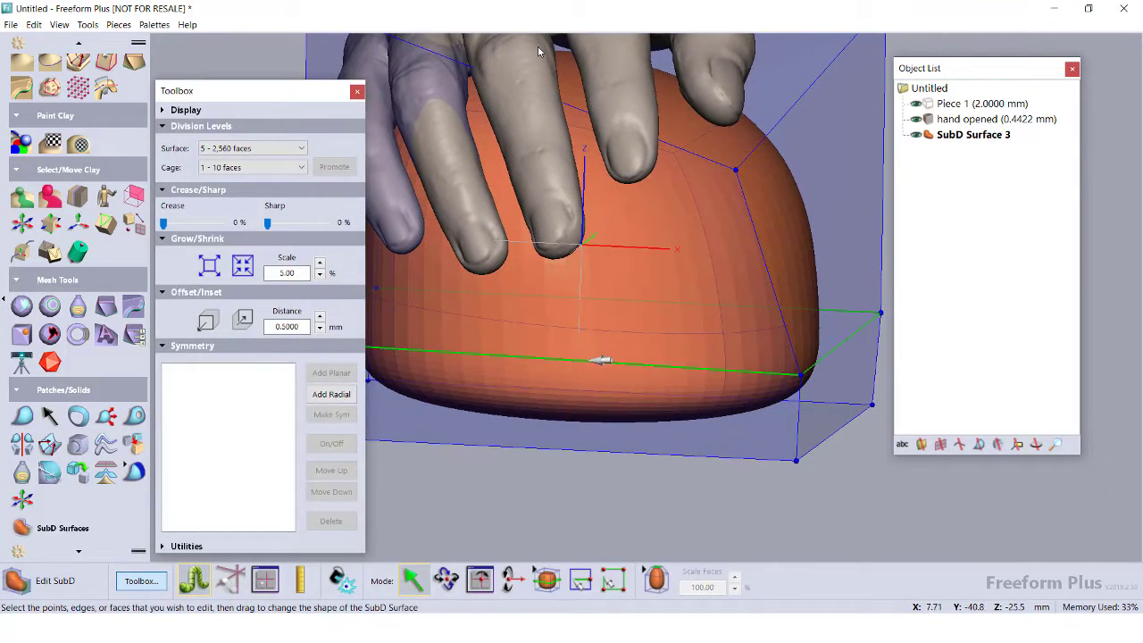
pyautogui.moveTo(591, 360); pyautogui.dragTo(594, 313)
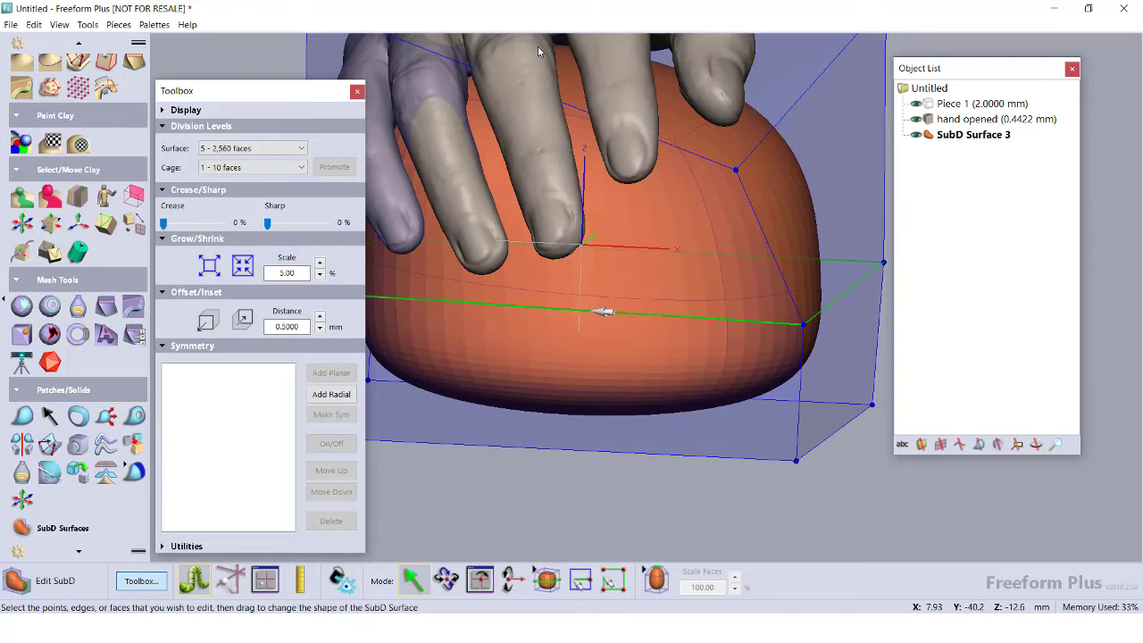
pyautogui.moveTo(519, 470); pyautogui.dragTo(544, 307)
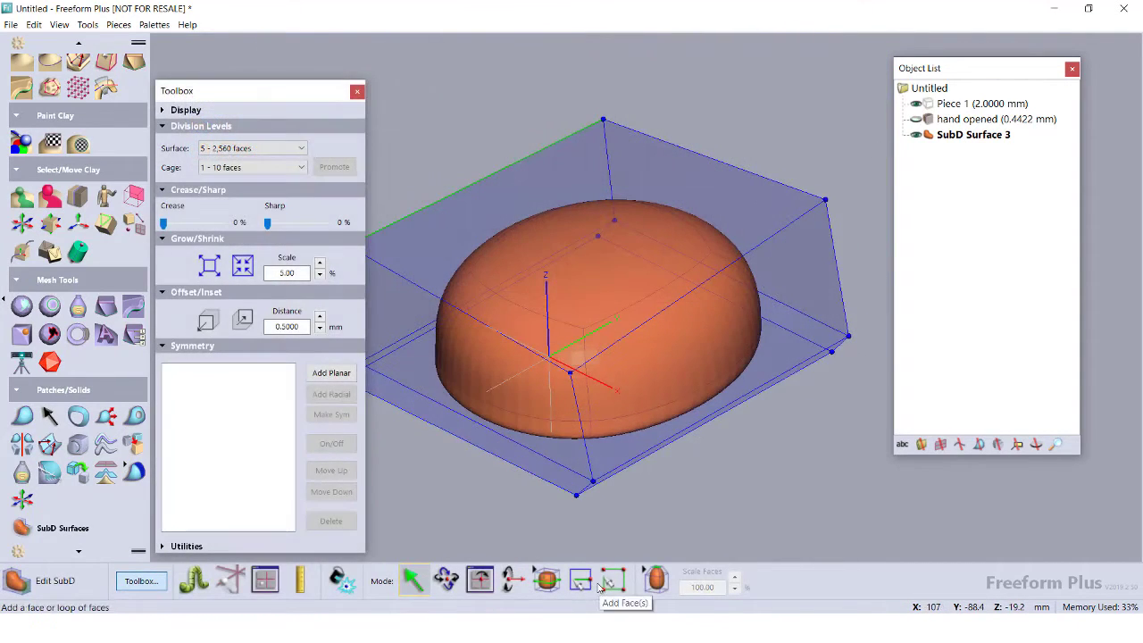
# - Add an edge across the cage's top face and show the hand model again
pyautogui.click(590, 581)
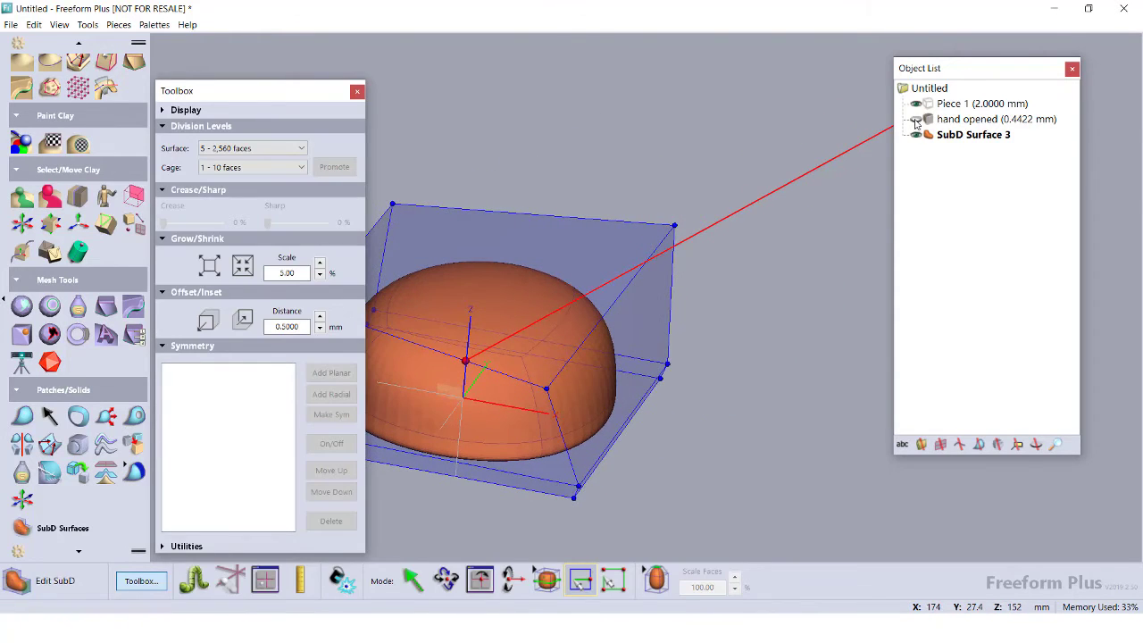
pyautogui.click(915, 120)
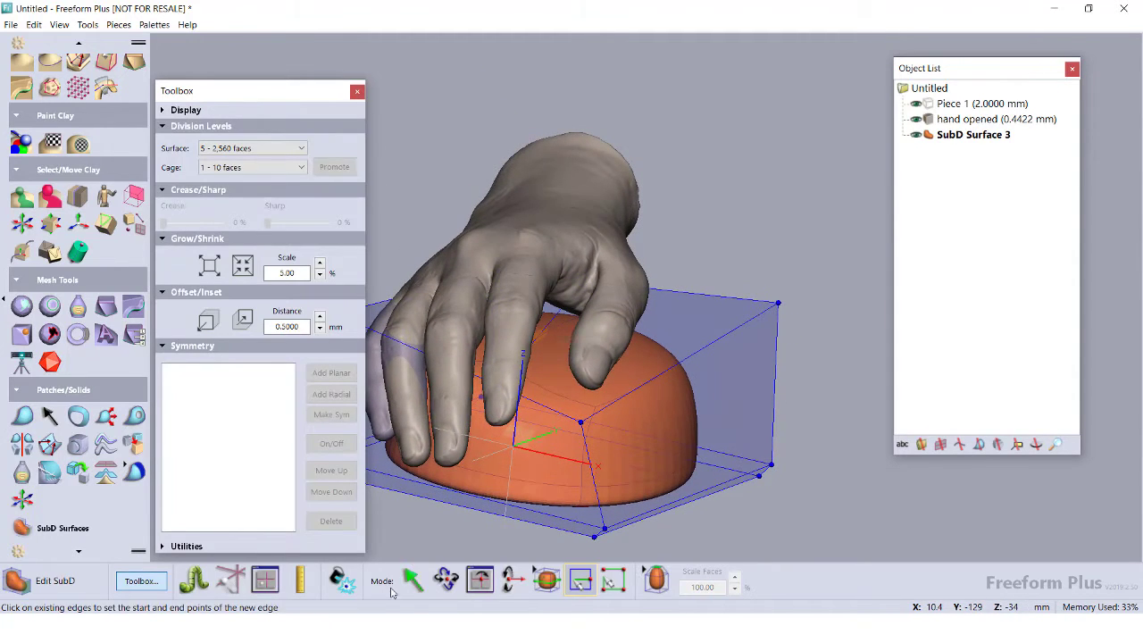
pyautogui.click(412, 580)
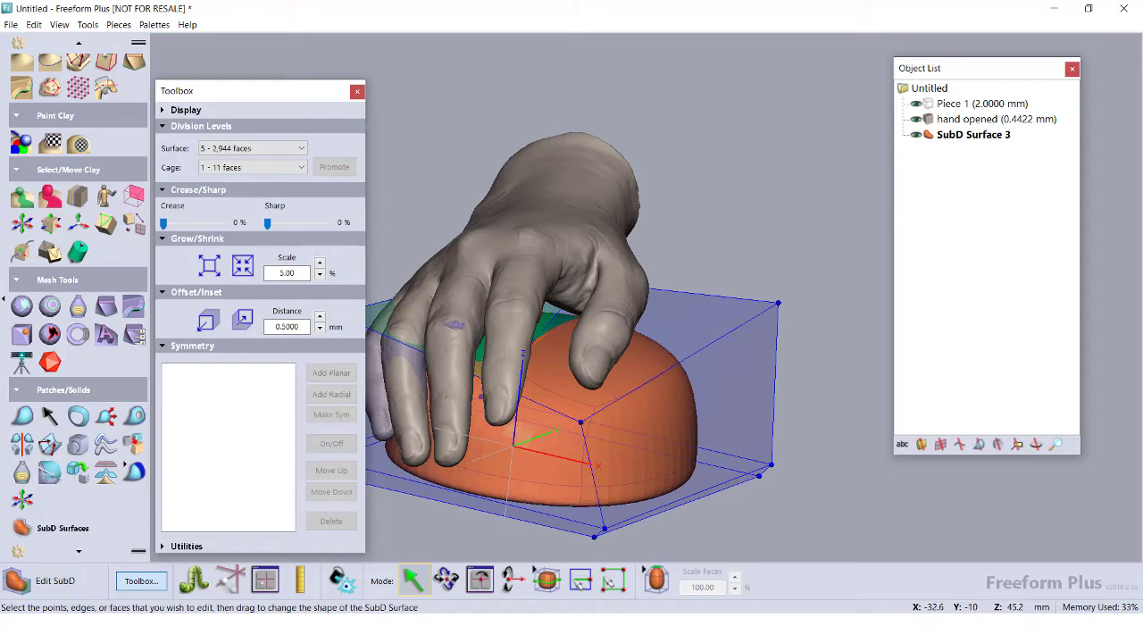
# - Adjust the top face under the fingers and move the thumb-side top edge upward and inward
pyautogui.moveTo(455, 323); pyautogui.dragTo(460, 305)
pyautogui.click(737, 322)
pyautogui.moveTo(736, 322); pyautogui.dragTo(715, 303)
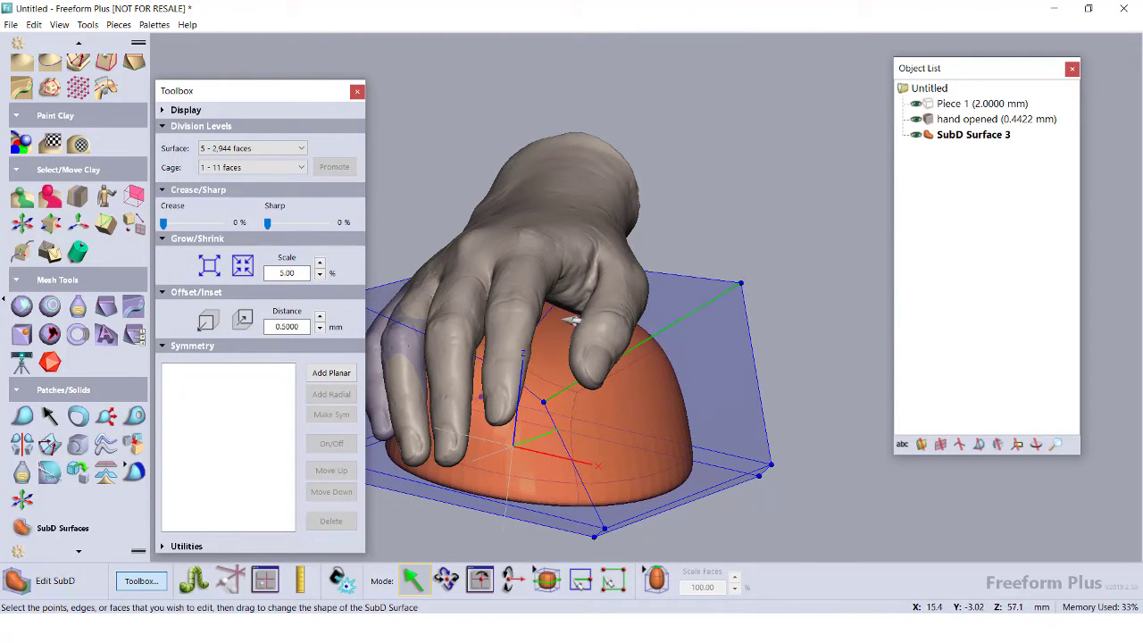
# - Move the cage edges above the base inward on the wrist and thumb sides to pinch the form beneath the palm
pyautogui.moveTo(543, 402); pyautogui.dragTo(557, 354, button='middle')
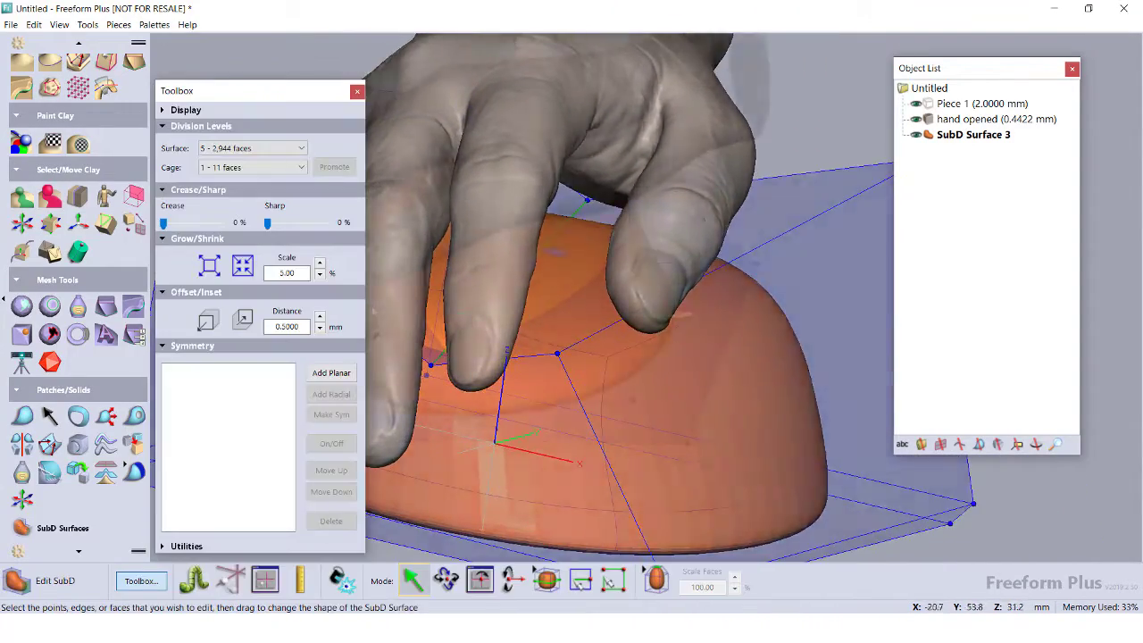
pyautogui.moveTo(634, 316); pyautogui.dragTo(610, 308)
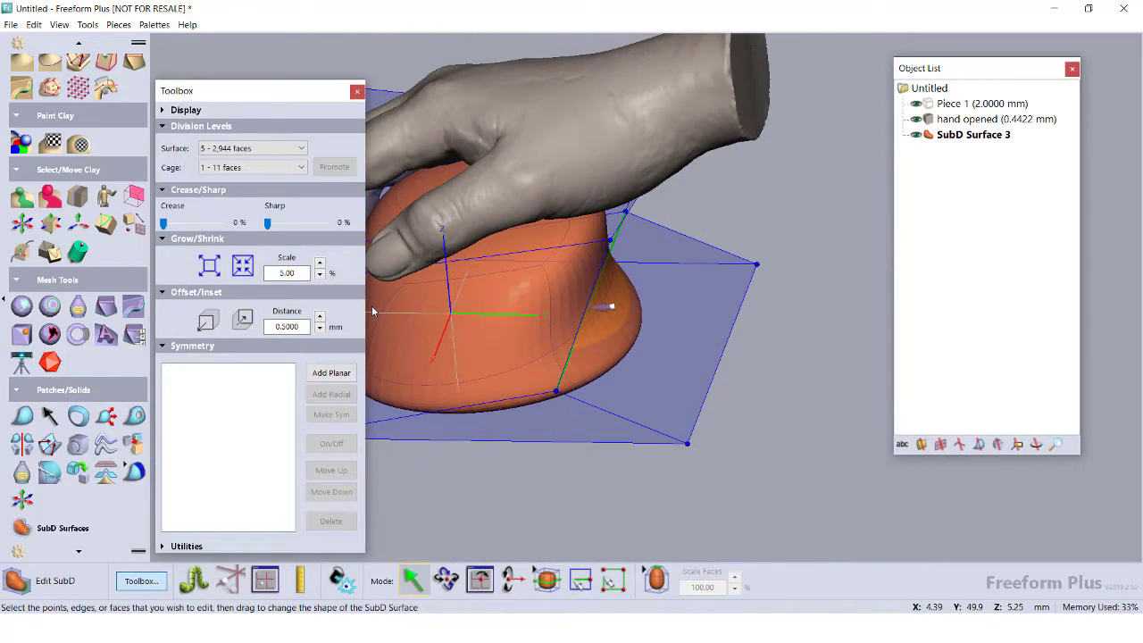
pyautogui.moveTo(603, 307); pyautogui.dragTo(643, 391, button='middle')
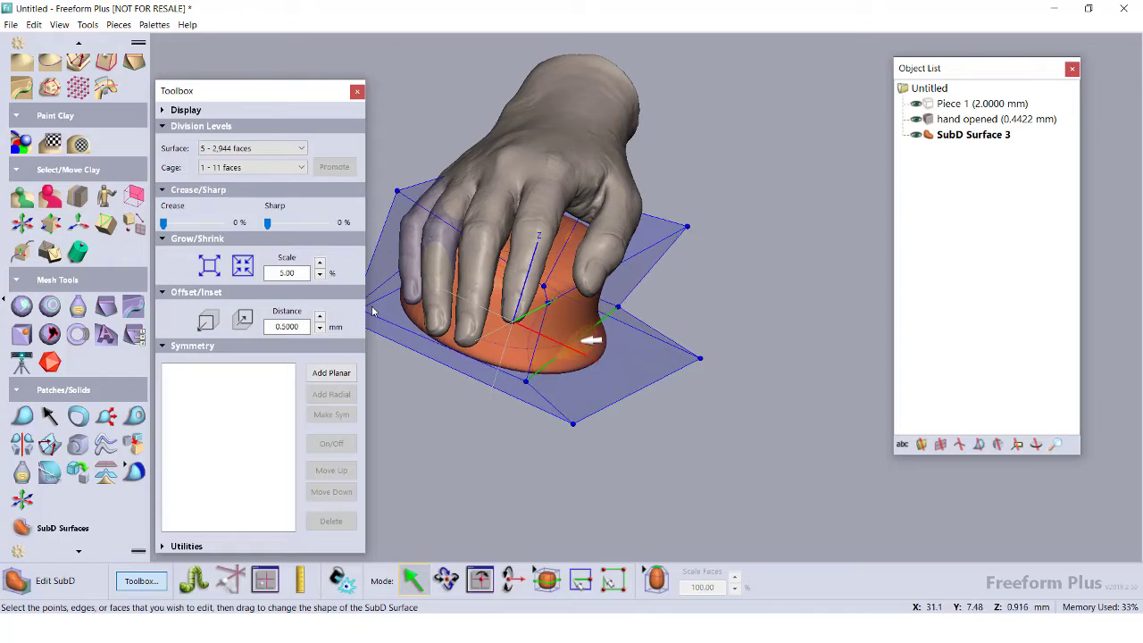
# - Hide the hand to check the form, show it again, and shift the cage edge beside the little finger
pyautogui.moveTo(584, 339); pyautogui.dragTo(656, 418, button='middle')
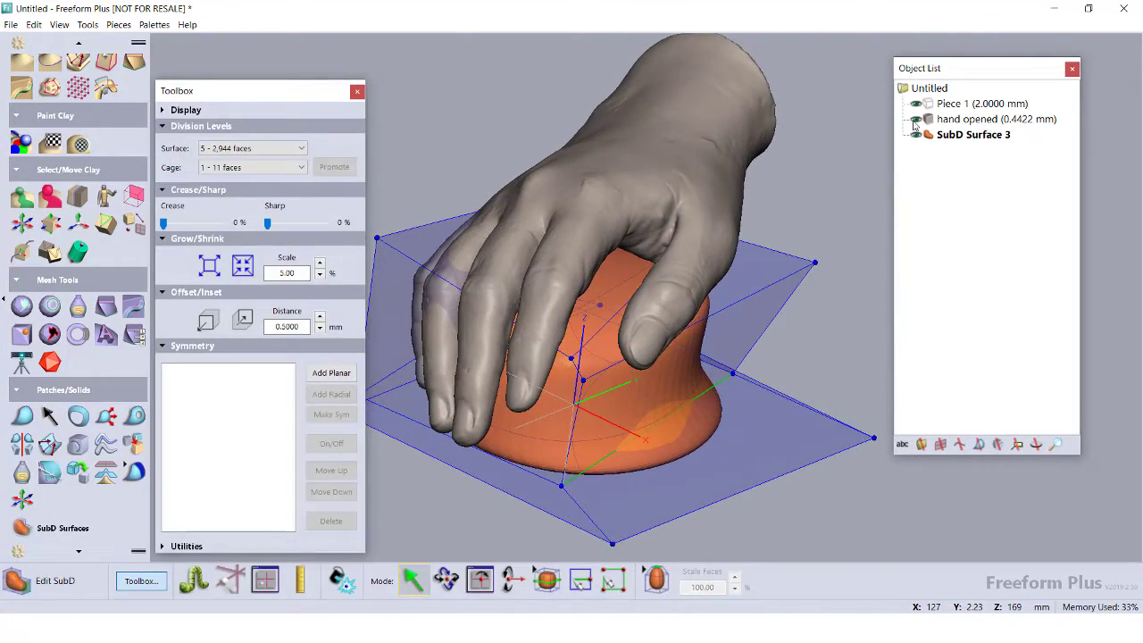
pyautogui.click(915, 120)
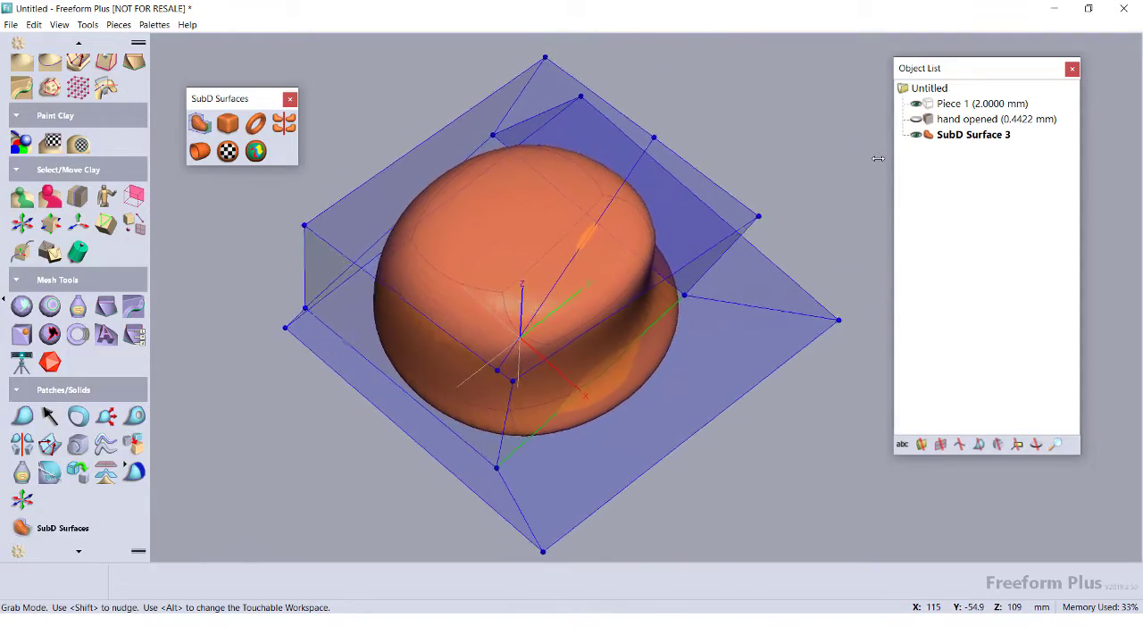
pyautogui.click(915, 121)
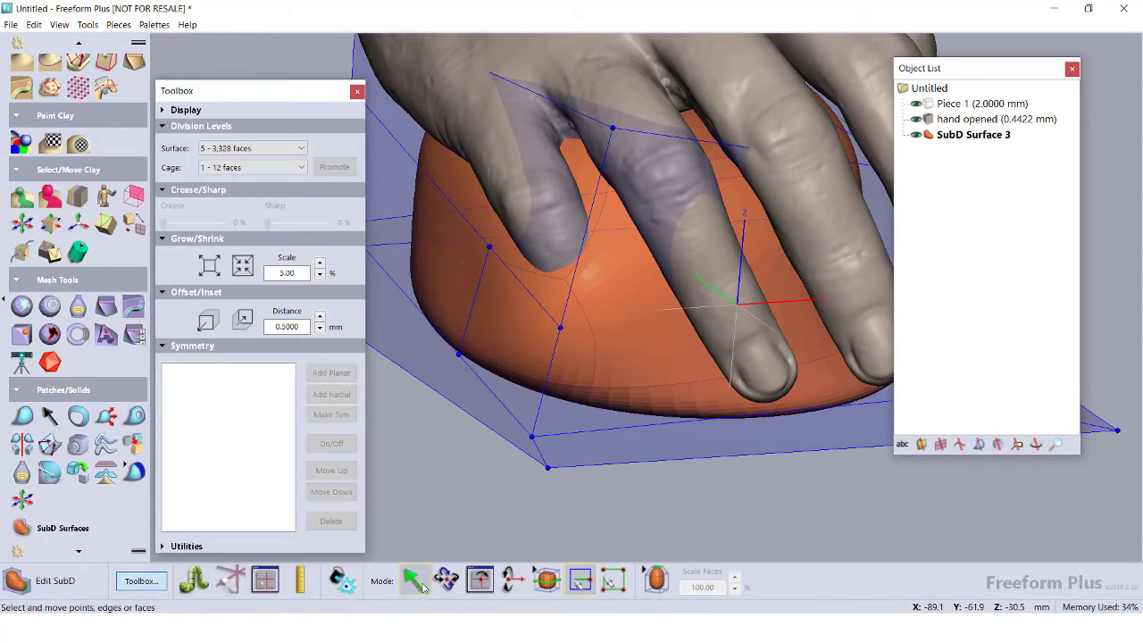
pyautogui.moveTo(525, 335); pyautogui.dragTo(540, 336)
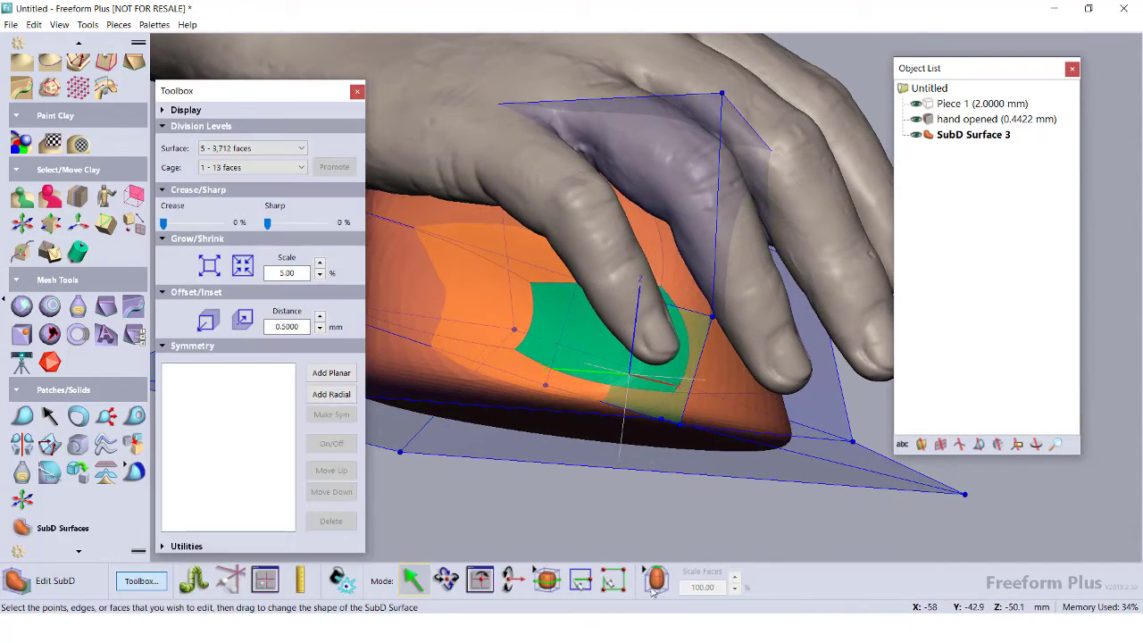
# - Extrude the cage's side face behind the little finger outward to form a rounded bulge beside the palm
pyautogui.click(649, 544)
pyautogui.click(654, 580)
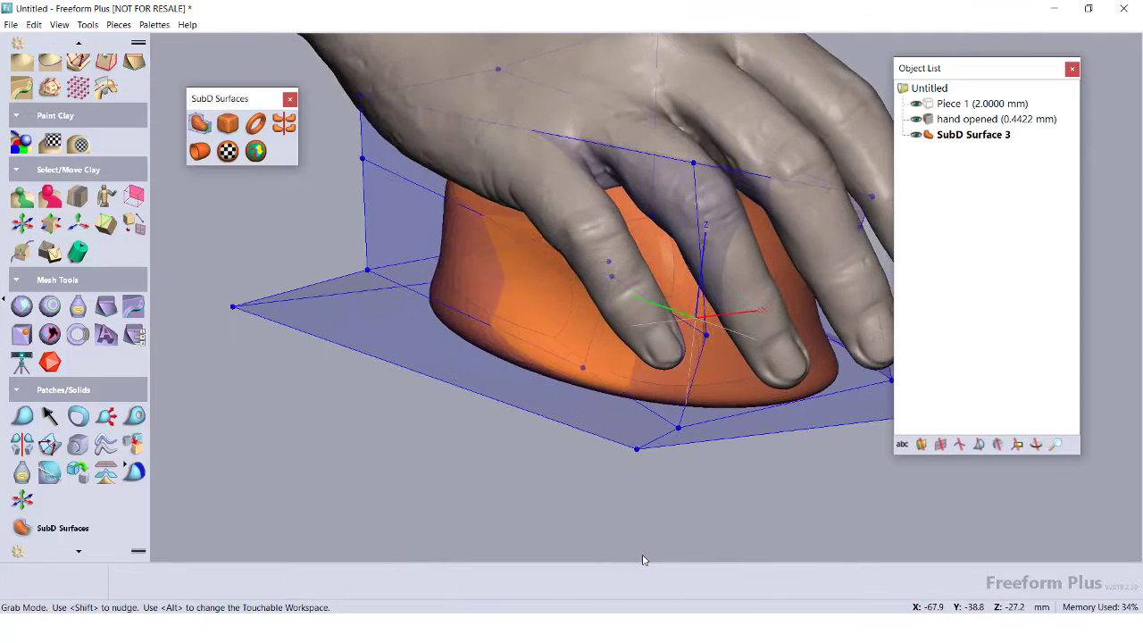
pyautogui.moveTo(520, 272); pyautogui.dragTo(512, 273)
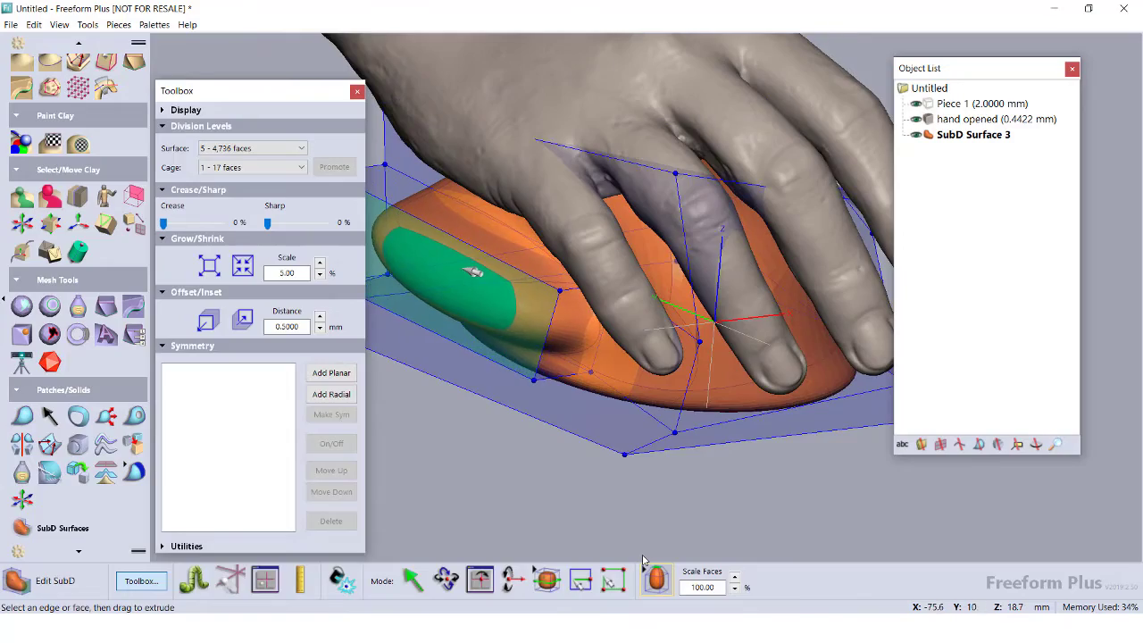
pyautogui.press('space')
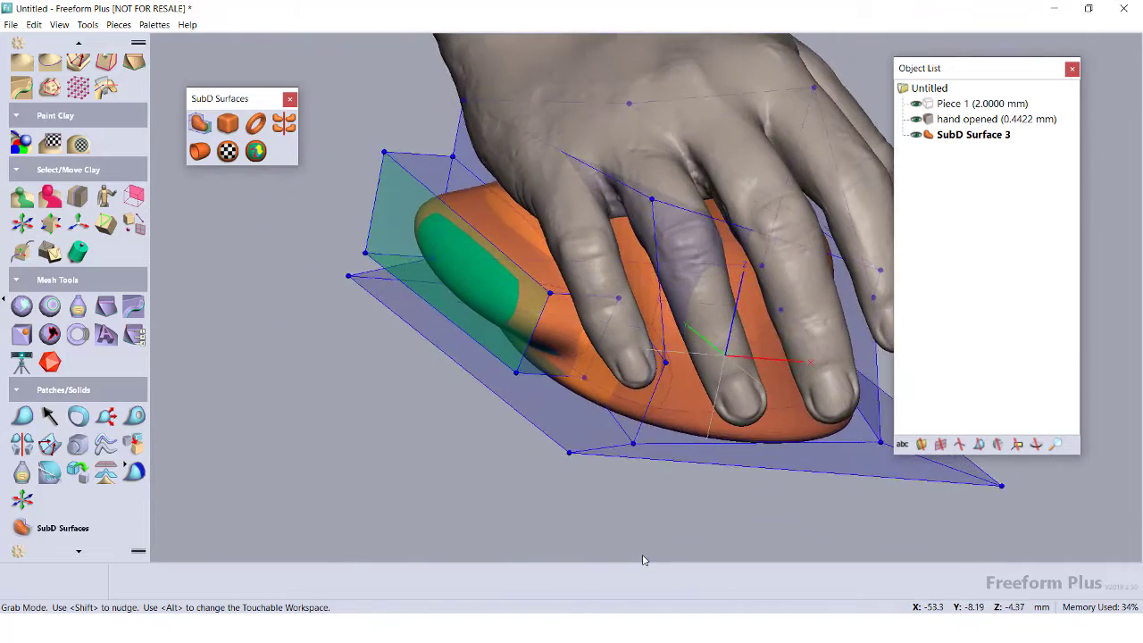
pyautogui.press('space')
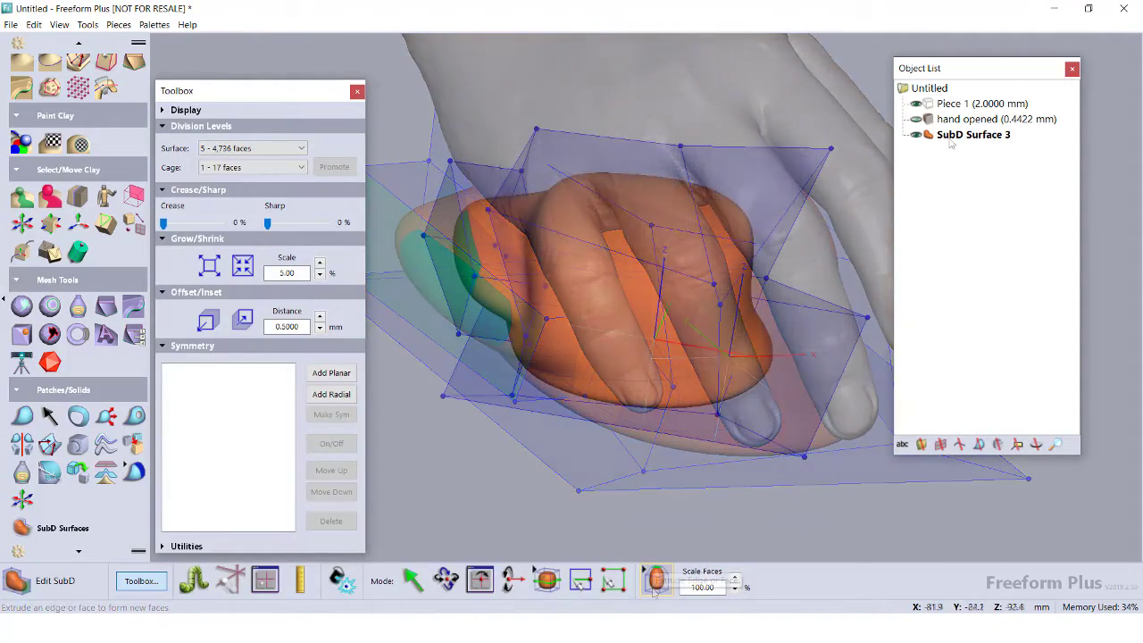
# - Duplicate the SubD surface with the hand model hidden, keeping one copy hidden and the other available for conversion
pyautogui.rightClick(950, 138)
pyautogui.click(912, 206)
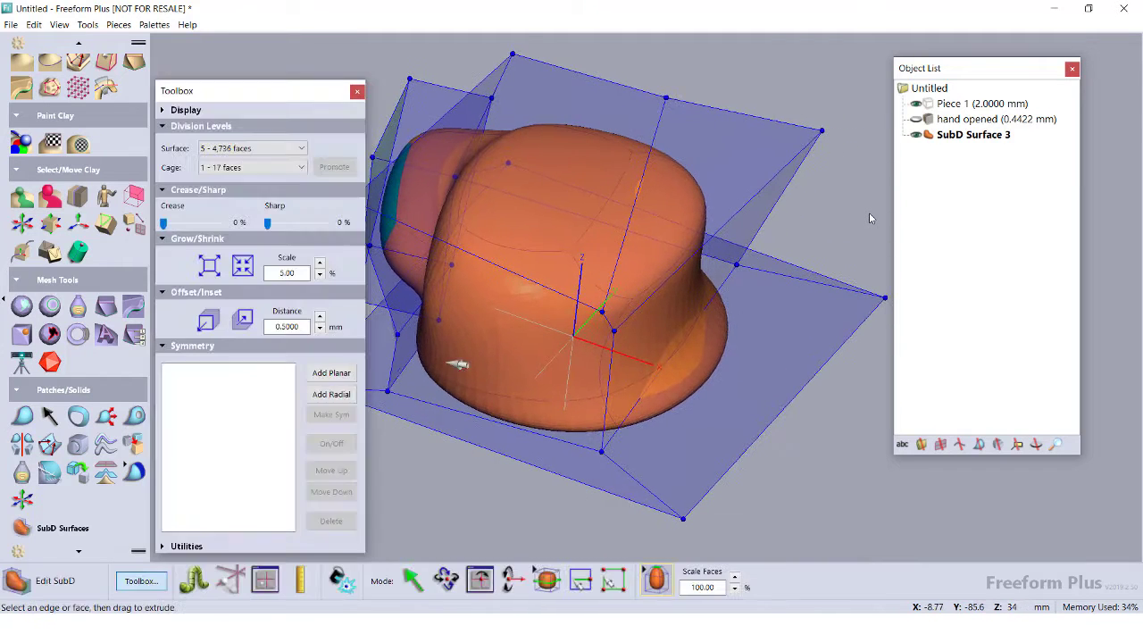
pyautogui.rightClick(973, 130)
pyautogui.click(1009, 429)
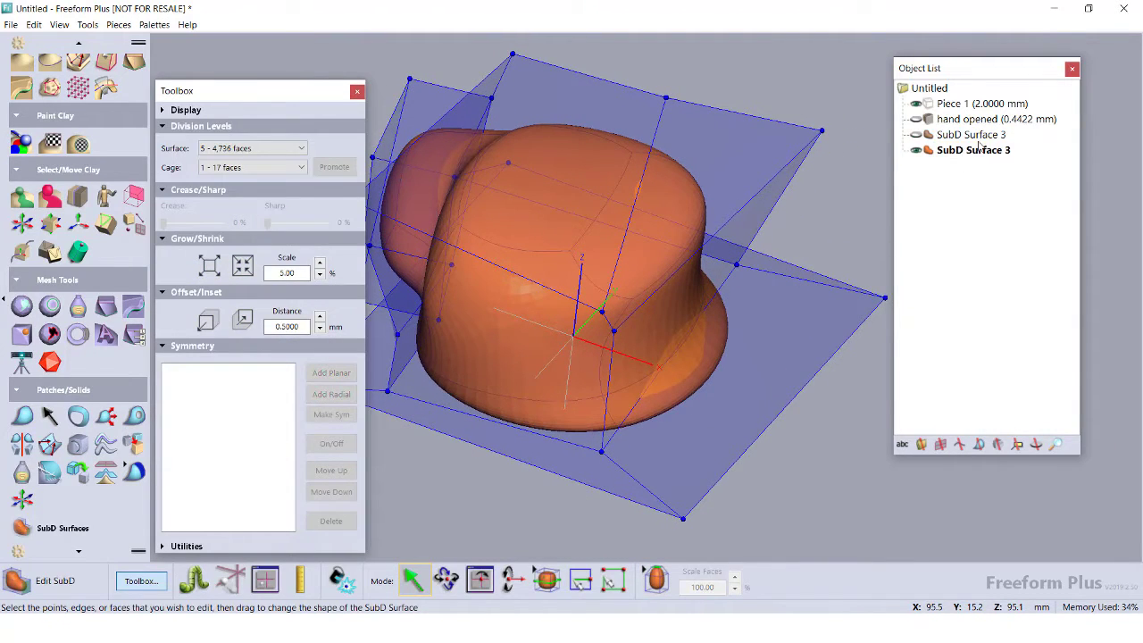
# - AutoSurface the visible SubD copy with Mechanical geometry, AutoEstimate patch count, and Adaptive fitting at a 0.1500 mm tolerance
pyautogui.rightClick(976, 154)
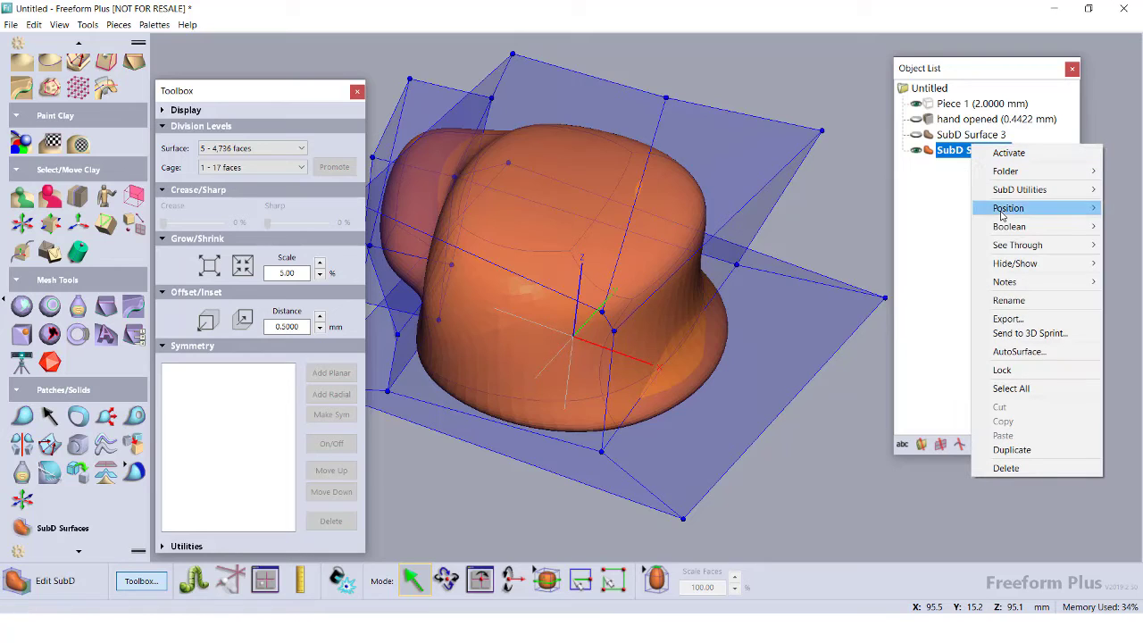
pyautogui.click(997, 356)
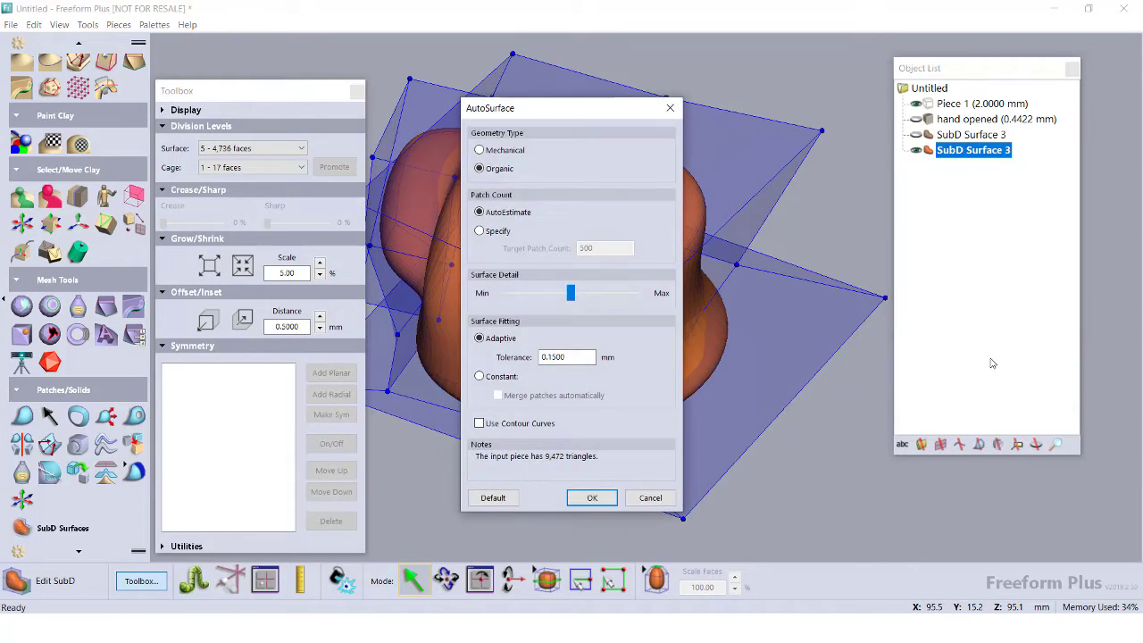
pyautogui.moveTo(556, 112); pyautogui.dragTo(850, 102)
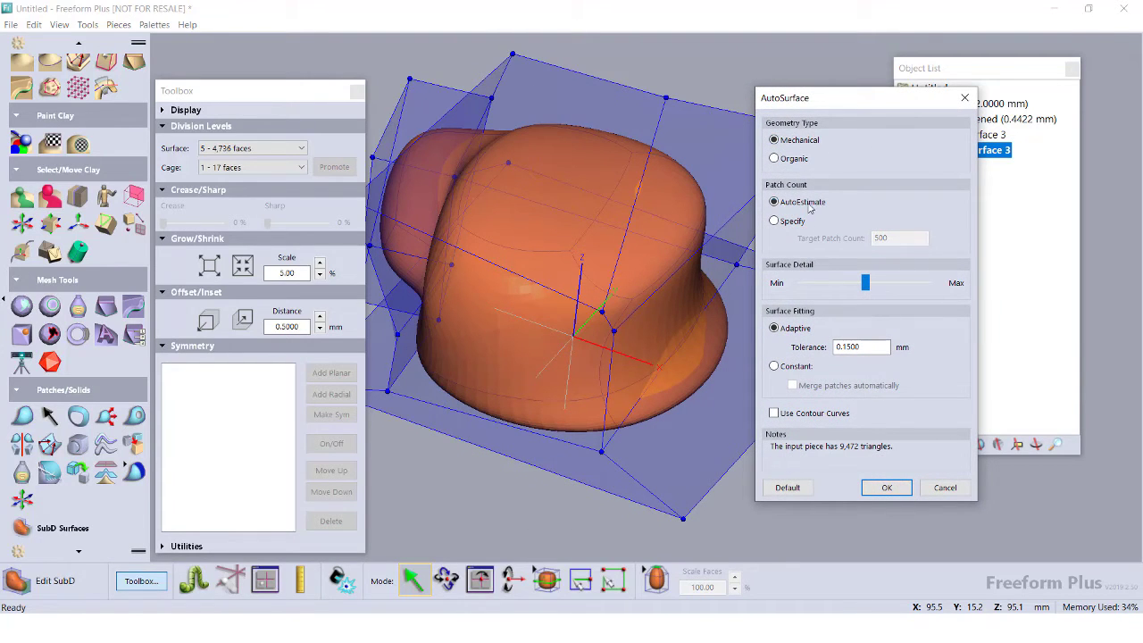
pyautogui.click(898, 493)
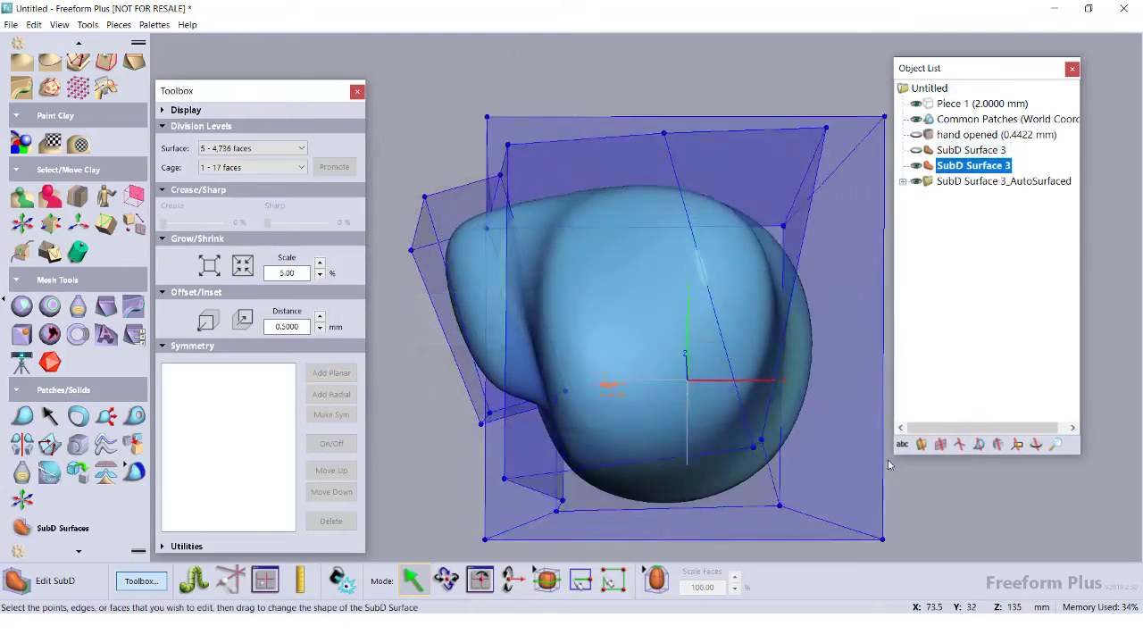
# - Hide the visible SubD surface and inspect the autosurfaced patches from several angles
pyautogui.moveTo(610, 387); pyautogui.dragTo(517, 347, button='middle')
pyautogui.moveTo(517, 347); pyautogui.dragTo(882, 183, button='right')
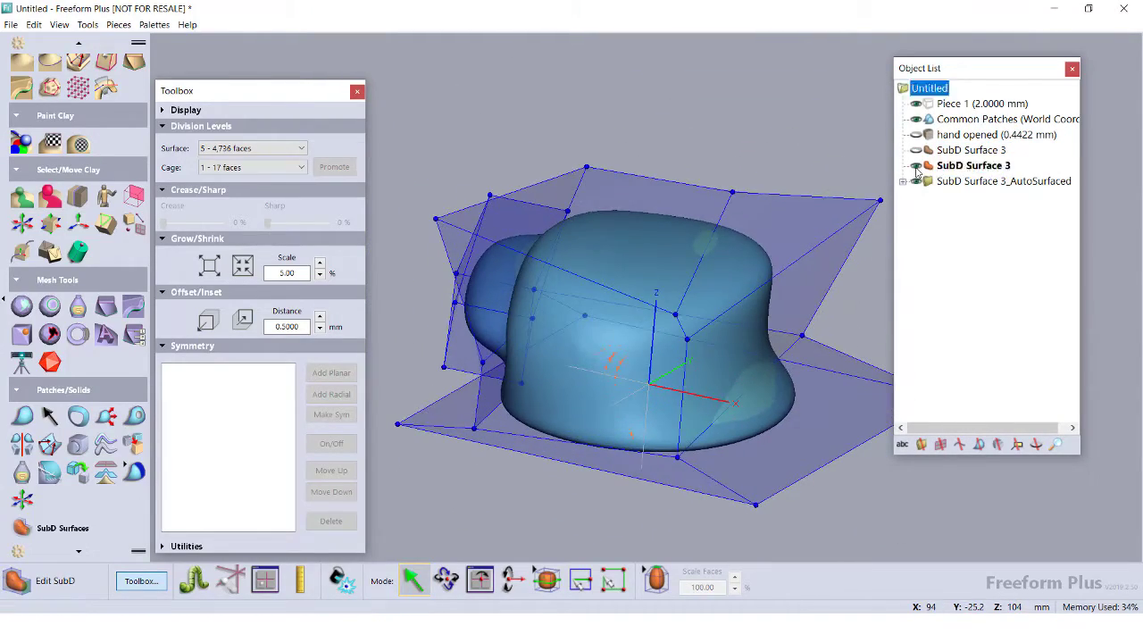
pyautogui.click(915, 166)
pyautogui.moveTo(751, 266); pyautogui.dragTo(661, 288, button='middle')
pyautogui.moveTo(661, 286); pyautogui.dragTo(666, 301, button='right')
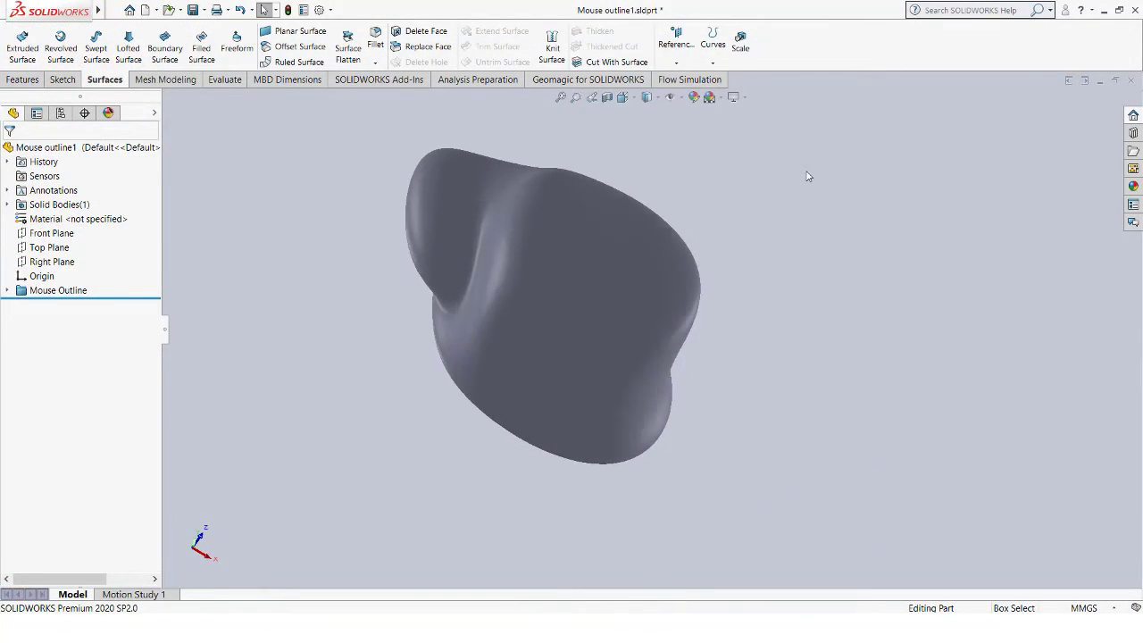
# - In SOLIDWORKS, display the Mouse outline1 body shaded with edges and inspect its patch layout
pyautogui.click(657, 102)
pyautogui.click(652, 116)
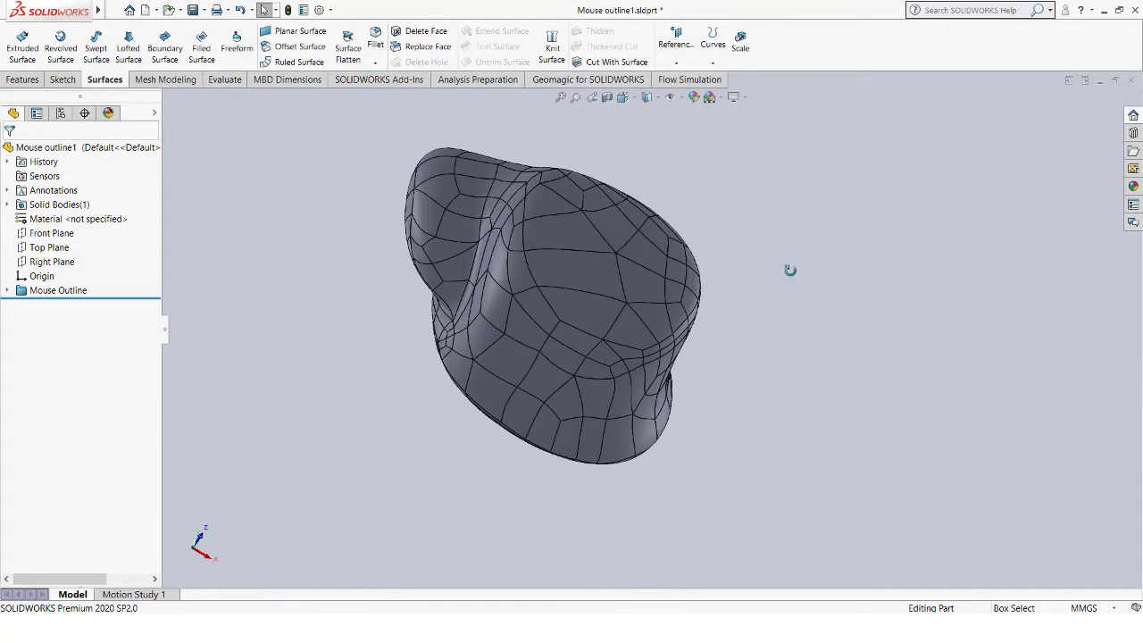
pyautogui.moveTo(778, 260)
pyautogui.mouseDown(button='middle')
pyautogui.moveTo(719, 188)
pyautogui.moveTo(594, 193)
pyautogui.moveTo(706, 209)
pyautogui.moveTo(798, 242)
pyautogui.mouseUp(button='middle')
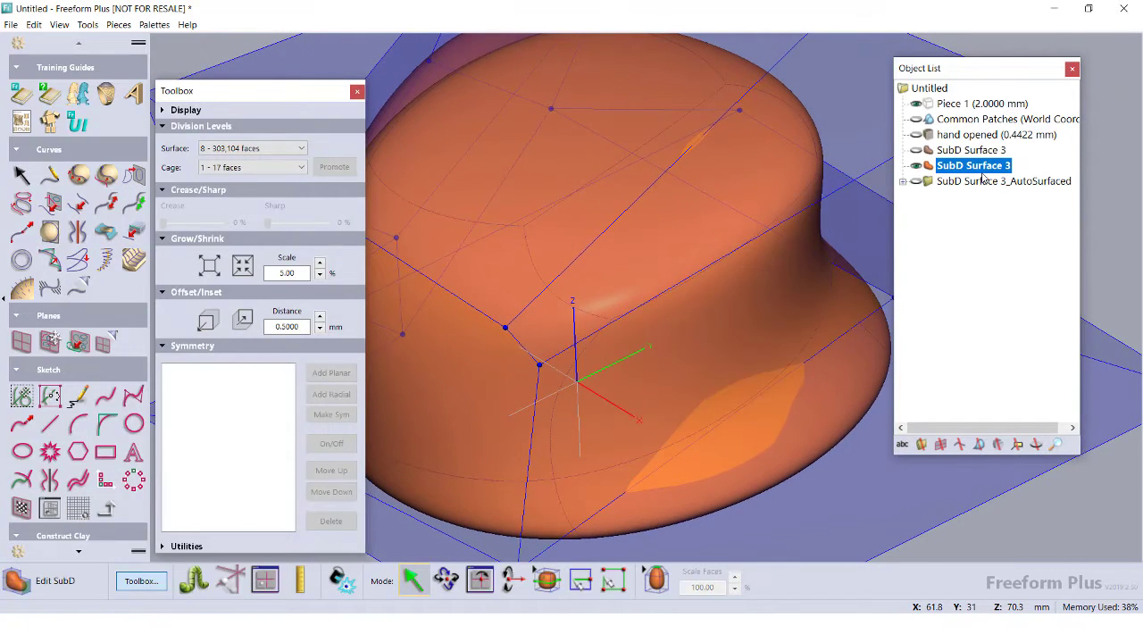
# - In Freeform Plus, copy the visible SubD surface to a clay piece with clay coarseness set to Add Fine Detail
pyautogui.rightClick(978, 168)
pyautogui.moveTo(1011, 217)
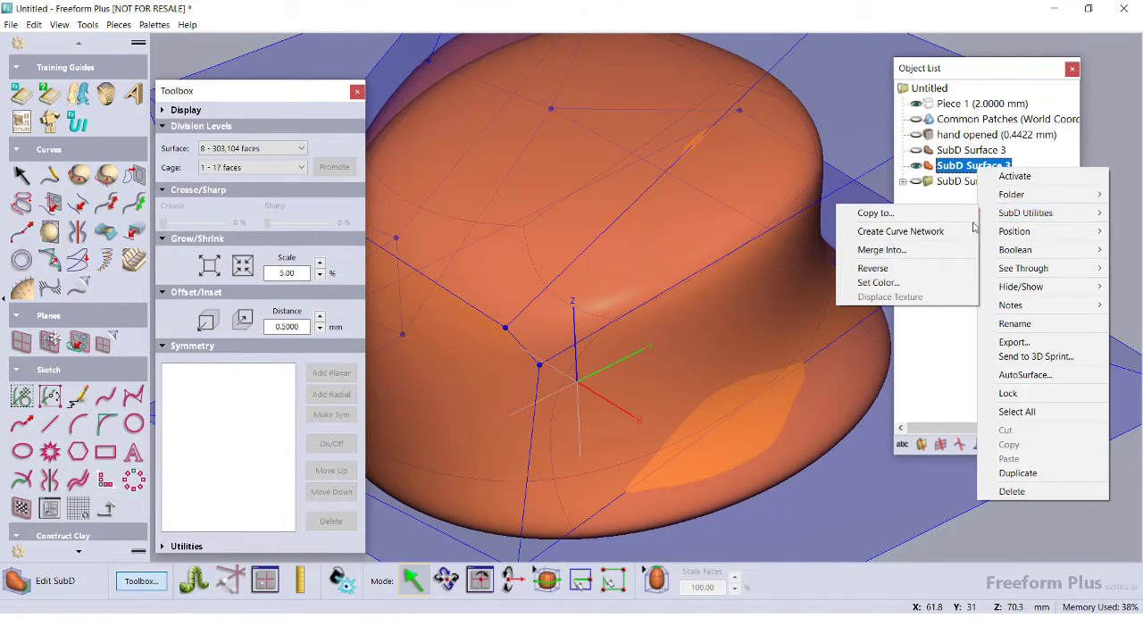
pyautogui.click(901, 216)
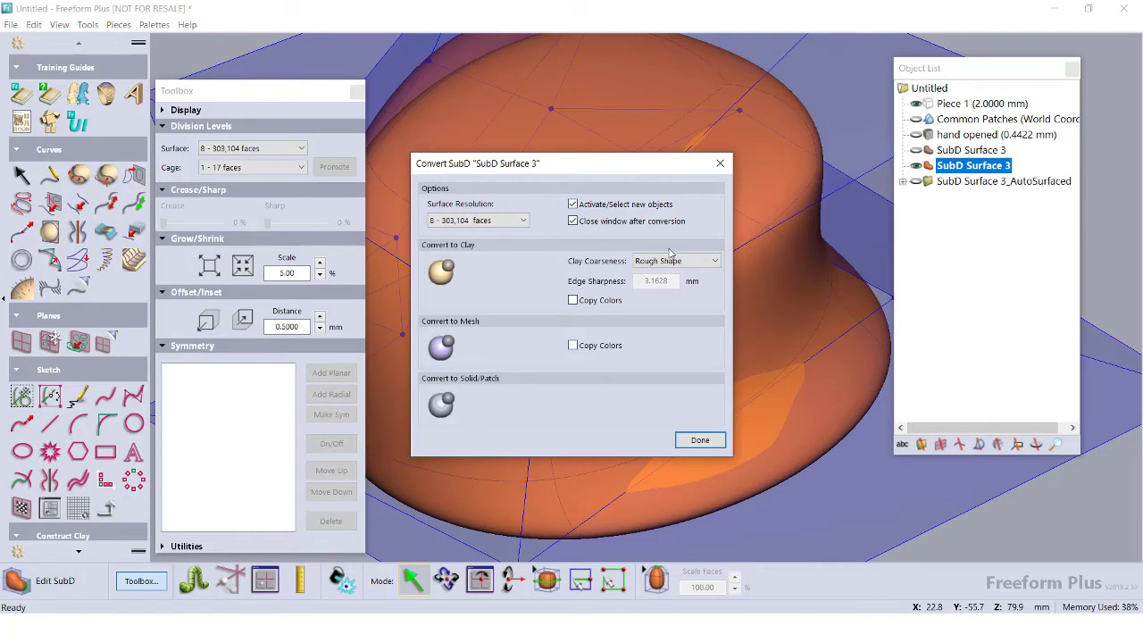
pyautogui.click(661, 262)
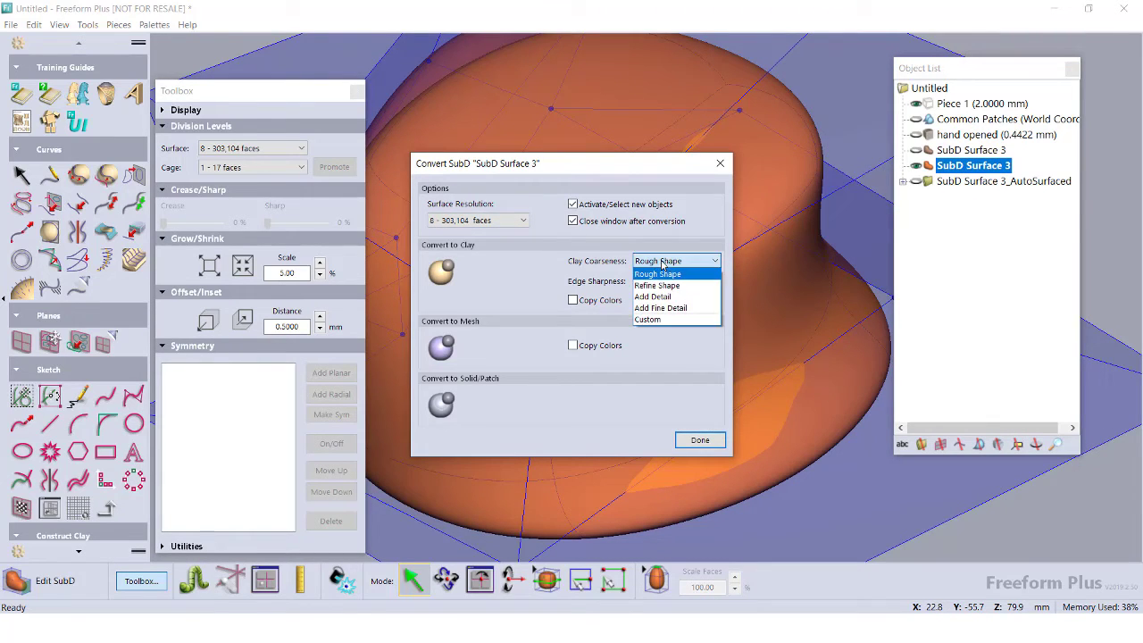
pyautogui.click(661, 308)
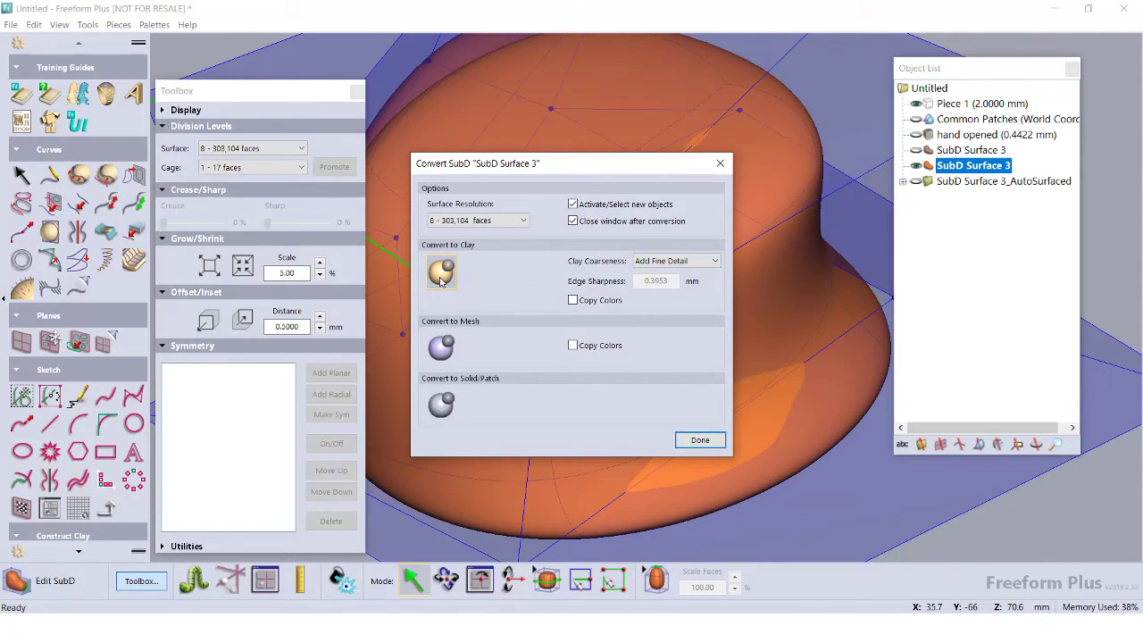
pyautogui.click(440, 280)
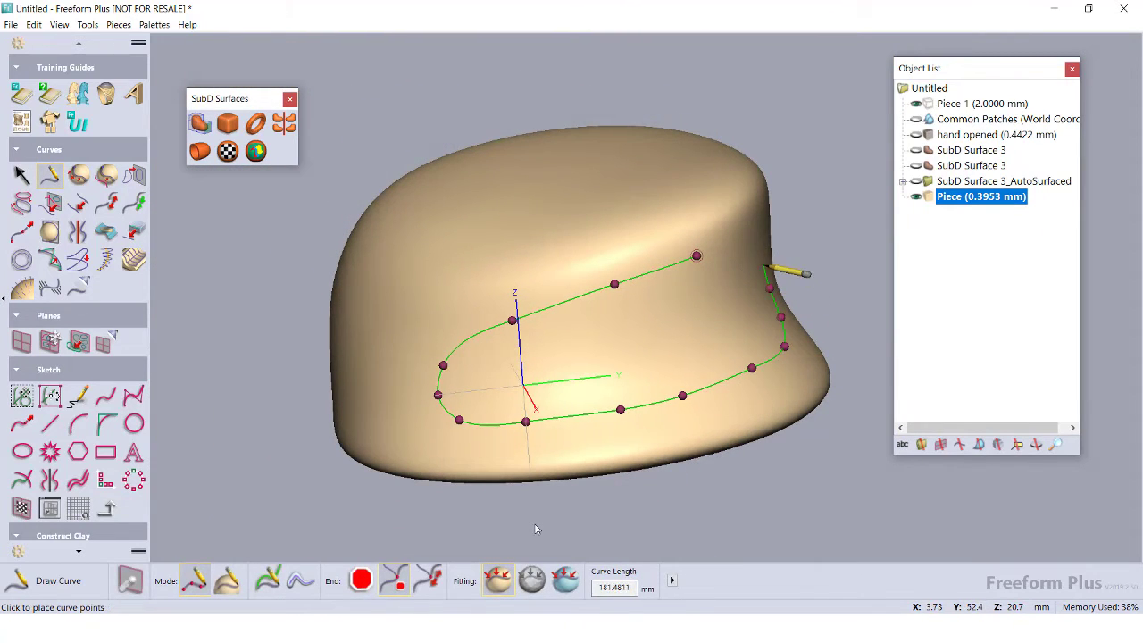
# - Close the grip outline curve on the clay's thumb side and emboss a wrapped image inside it at 20.1 x 20.1 mm, about 0.3 mm, preserving clay detail
pyautogui.click(696, 256)
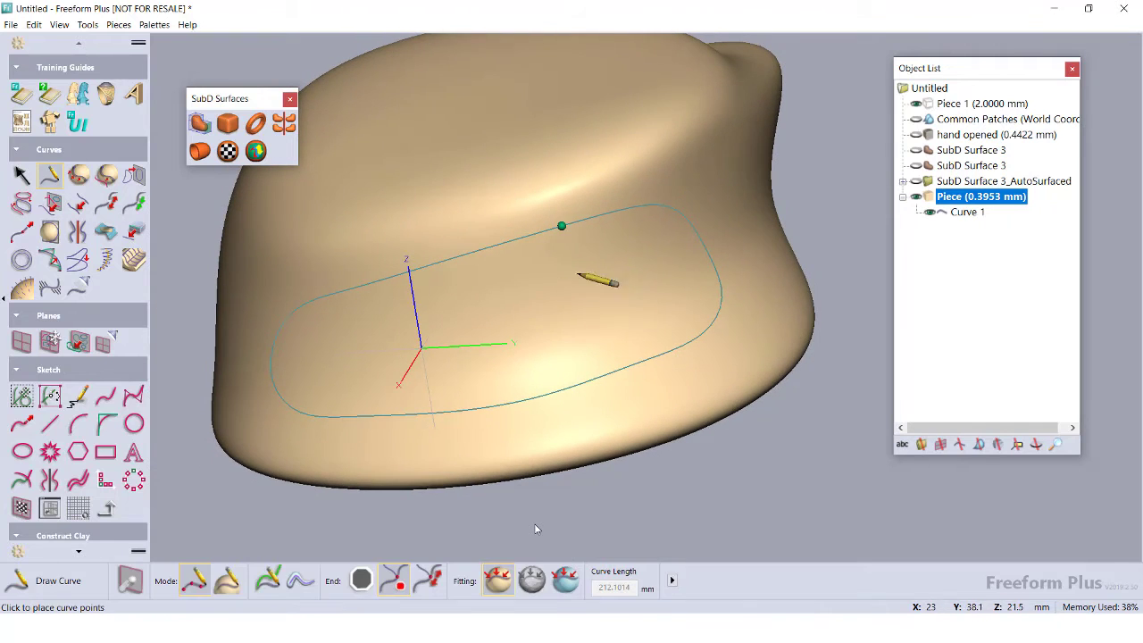
pyautogui.scroll(-3, 93, 558)
pyautogui.scroll(-2, 93, 557)
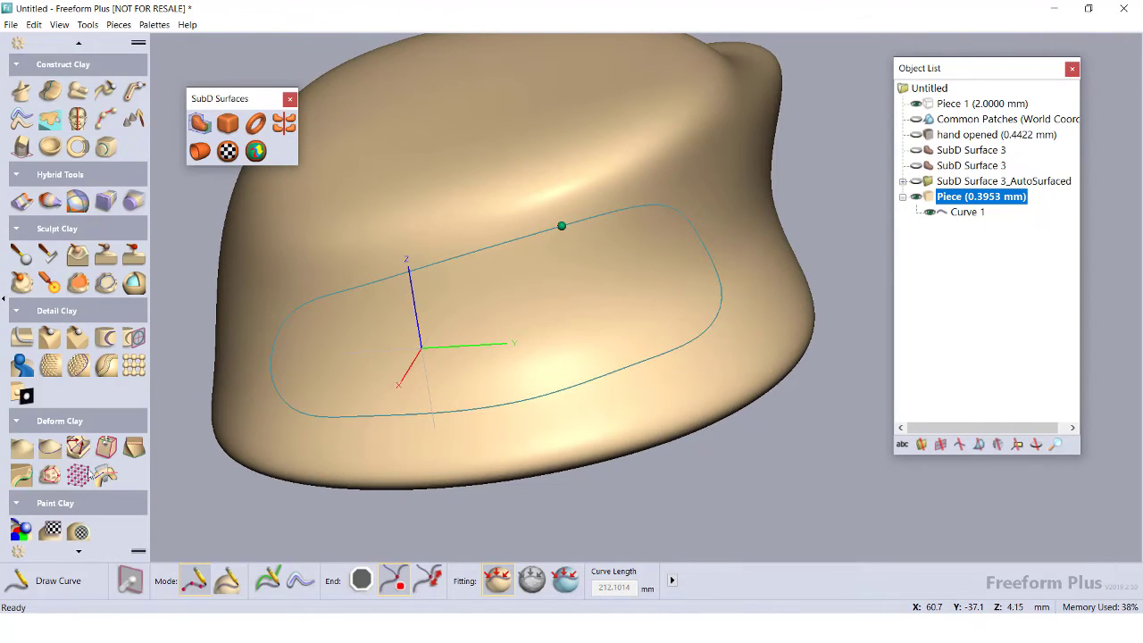
pyautogui.click(79, 366)
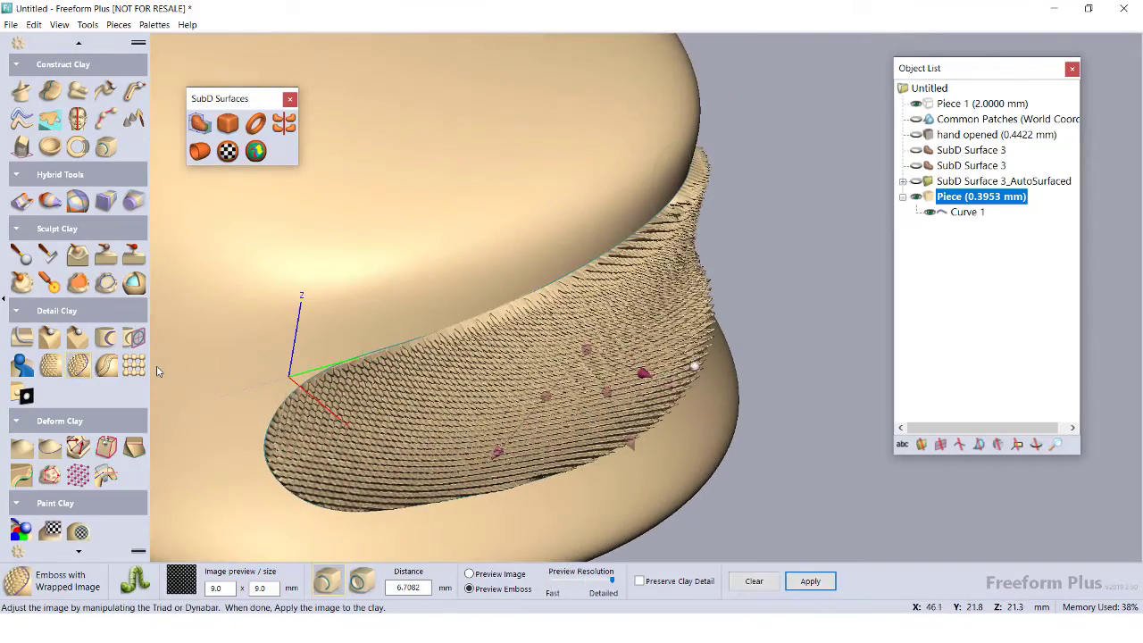
pyautogui.moveTo(642, 373); pyautogui.dragTo(591, 351)
pyautogui.moveTo(497, 453); pyautogui.dragTo(393, 570)
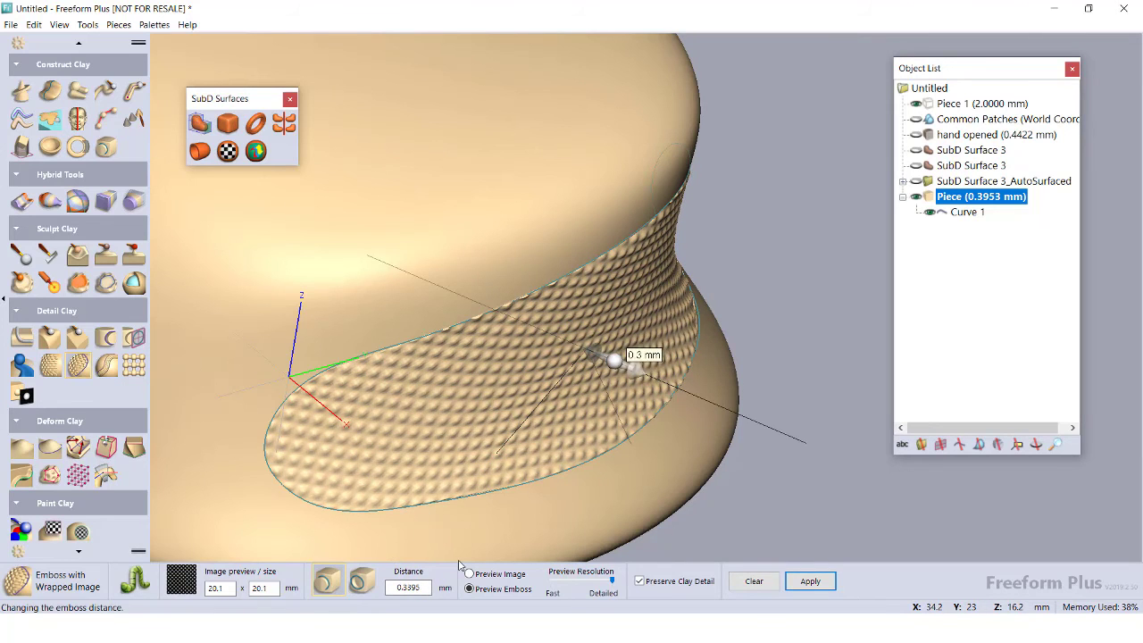
pyautogui.click(809, 582)
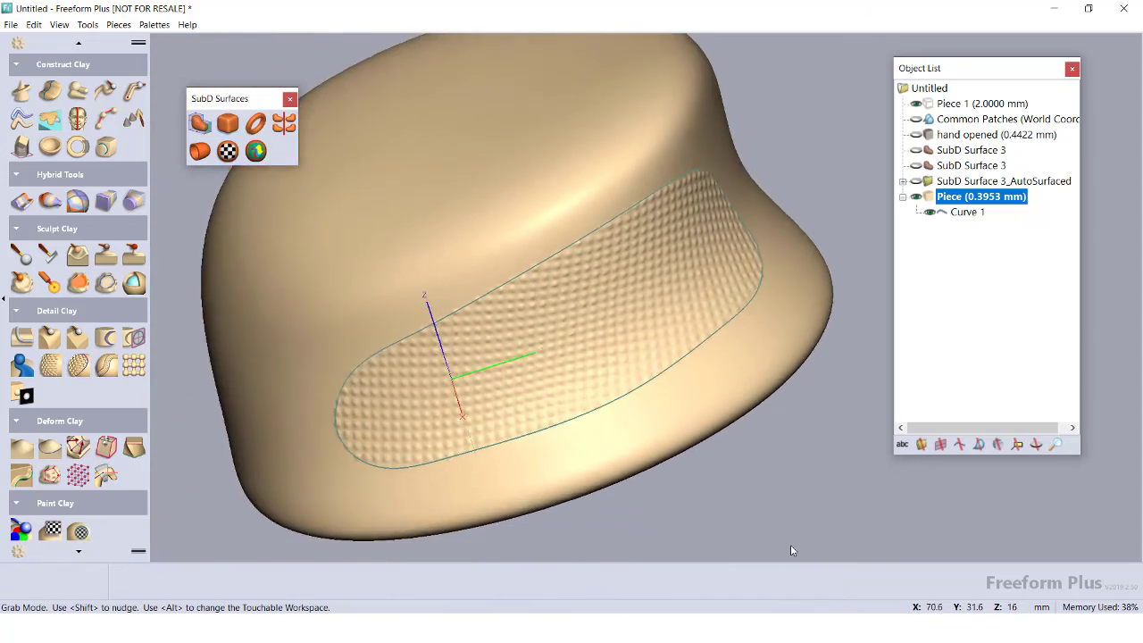